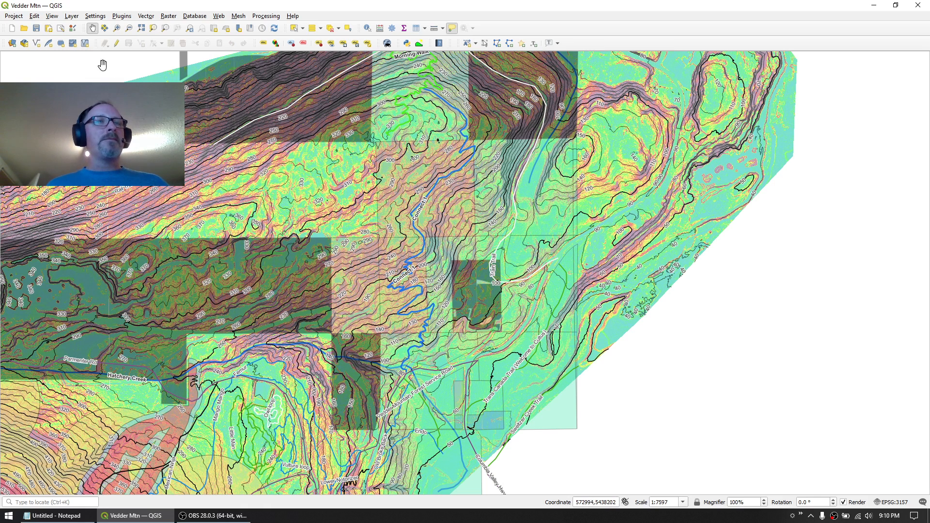
Step: Show the Layers panel, undock it as a floating window over the map and make it narrower
click(72, 17)
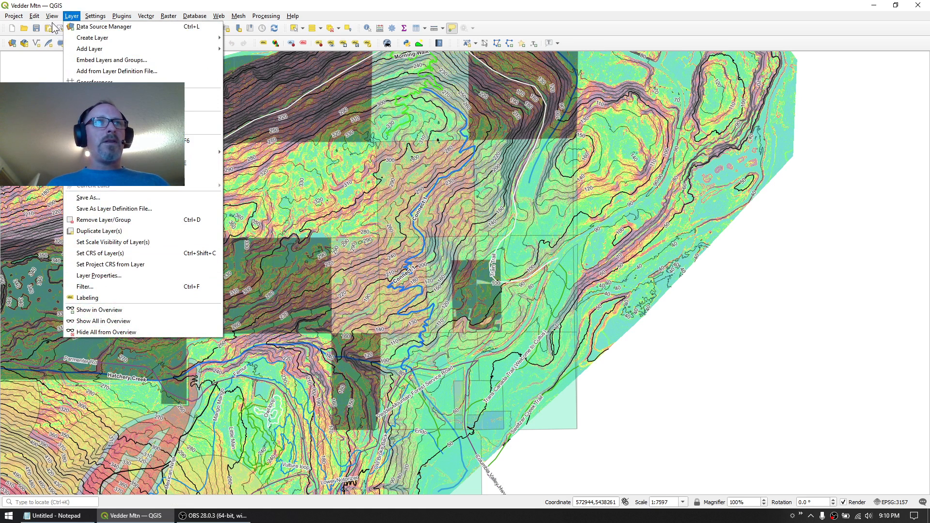
mouse_move(52, 16)
mouse_move(91, 305)
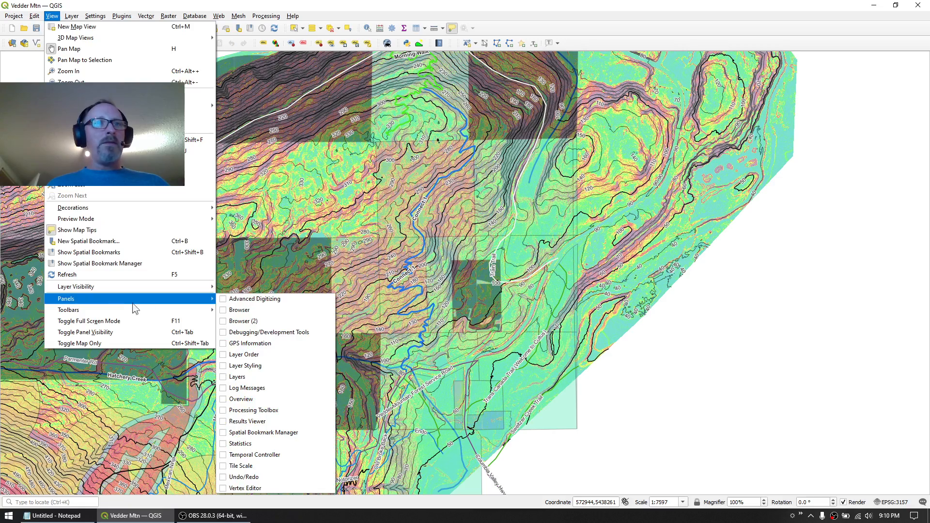
click(225, 377)
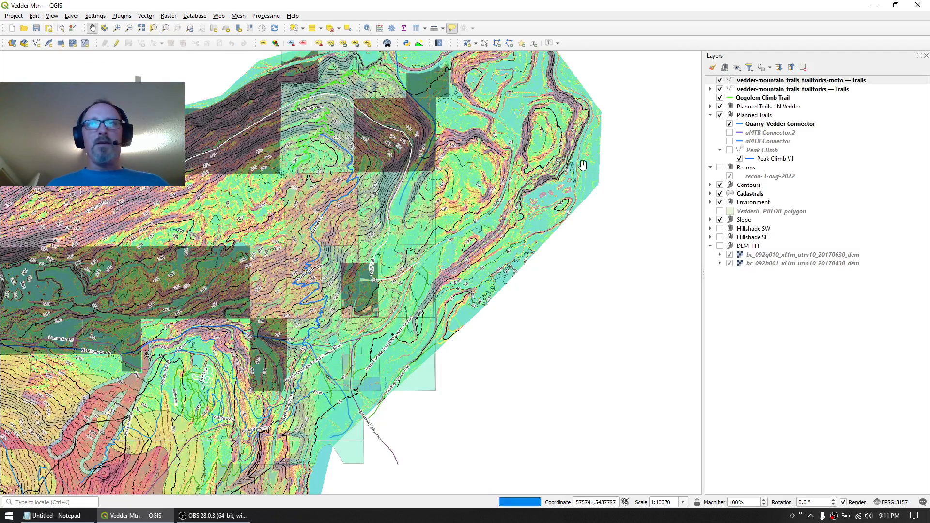
click(919, 56)
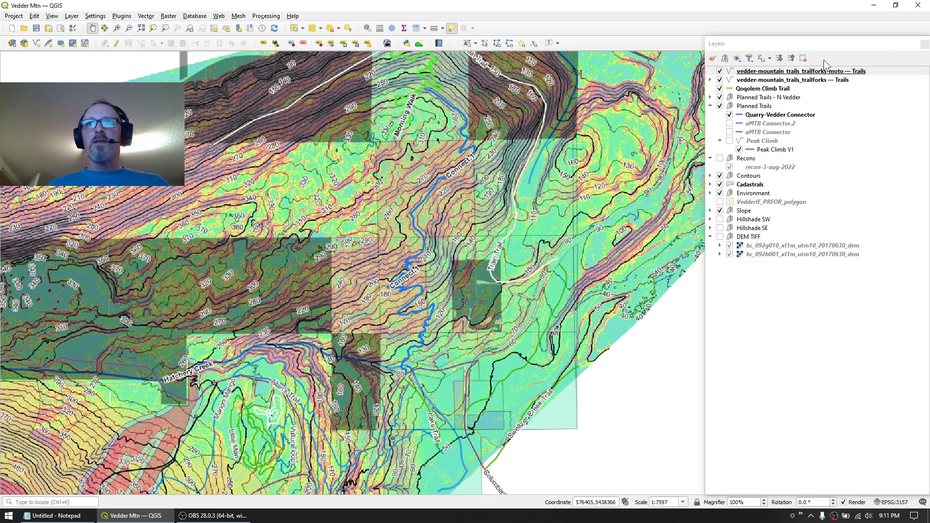
drag(808, 36, 801, 73)
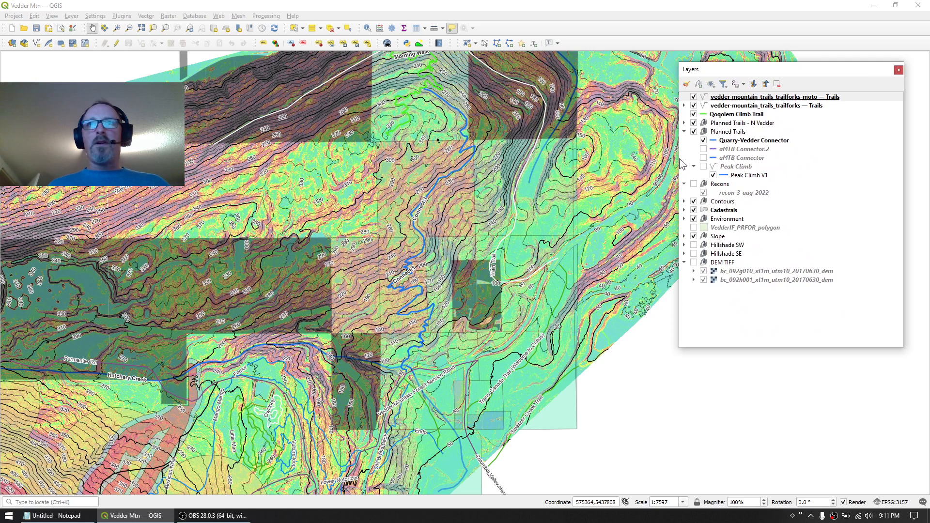
drag(679, 163, 731, 163)
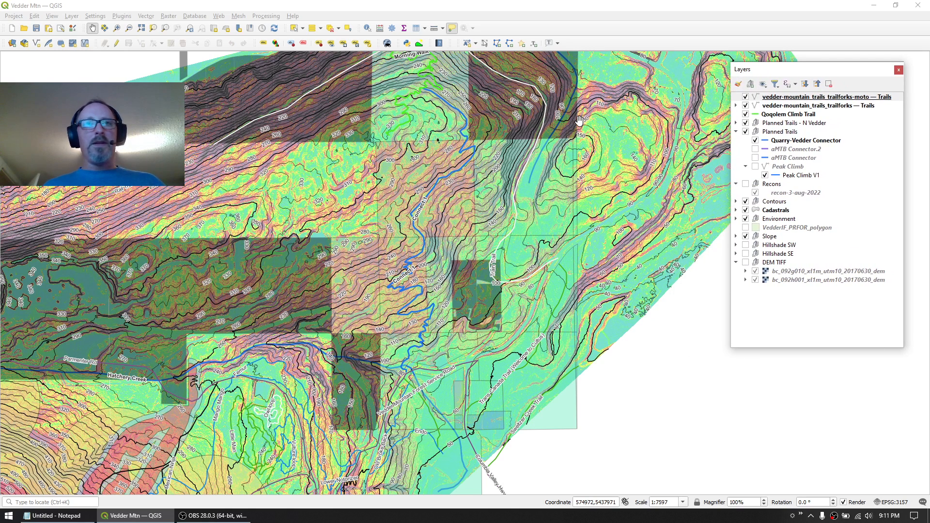
Step: Search the available plugins for "profile", view the Profile tool plugin's details, and locate its Terrain profile command
click(122, 16)
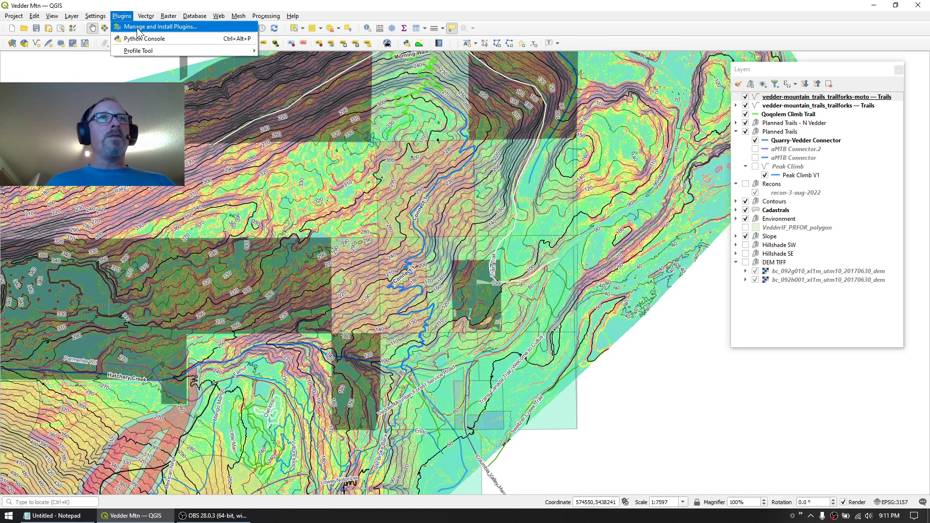
click(139, 29)
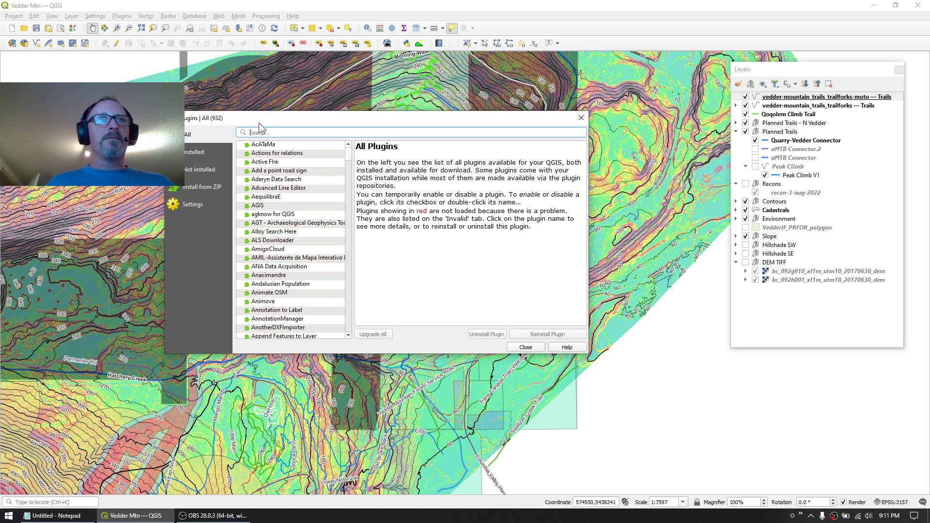
text(prfo)
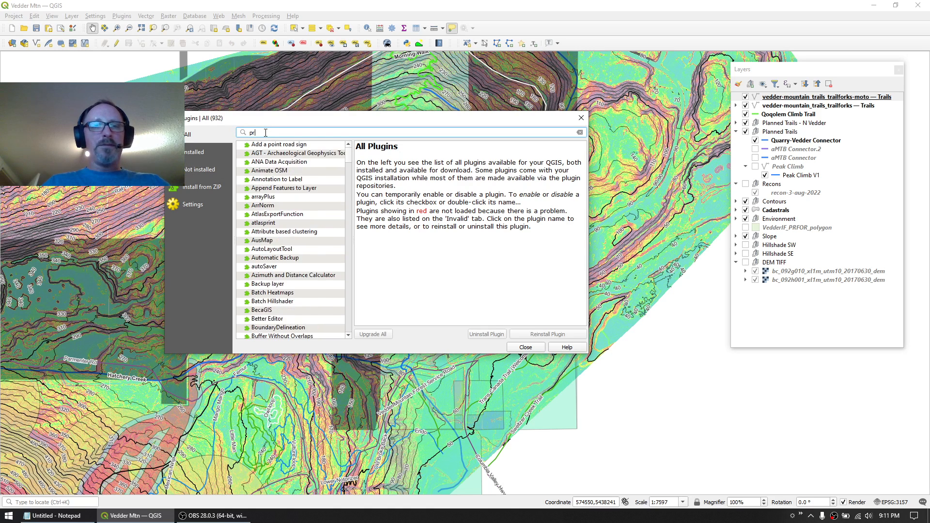
key(BackSpace)
key(BackSpace)
text(of)
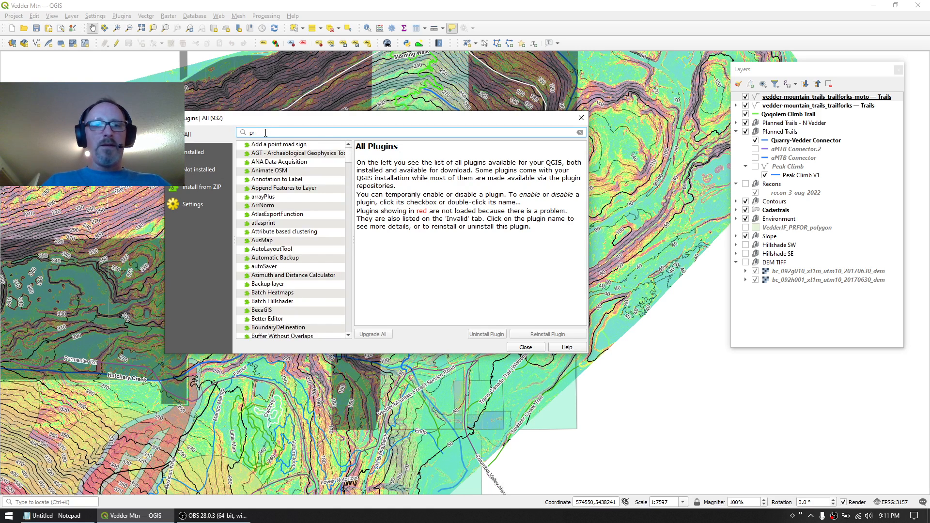
text(ile)
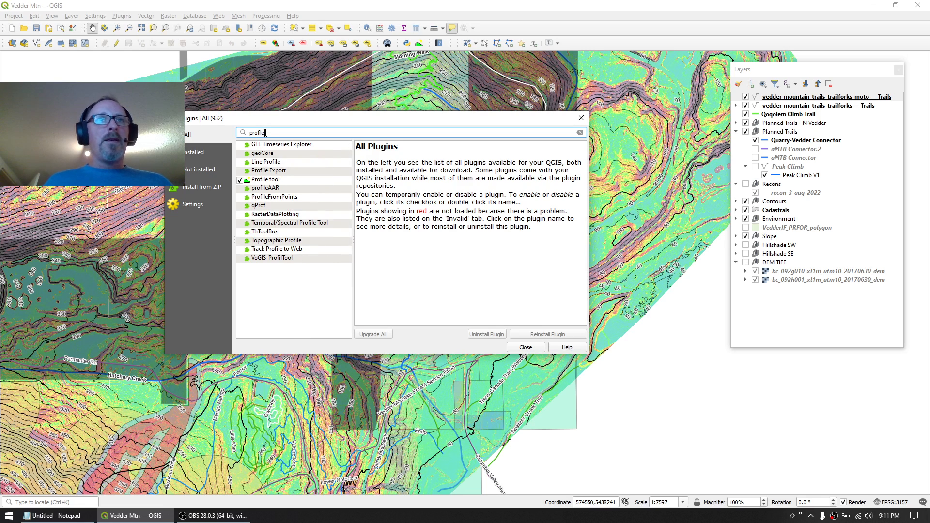
click(269, 180)
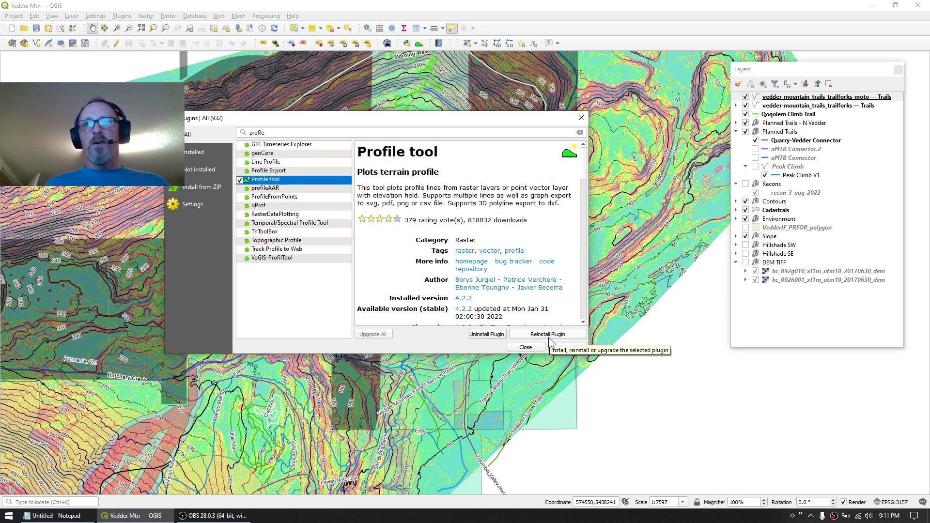
click(526, 347)
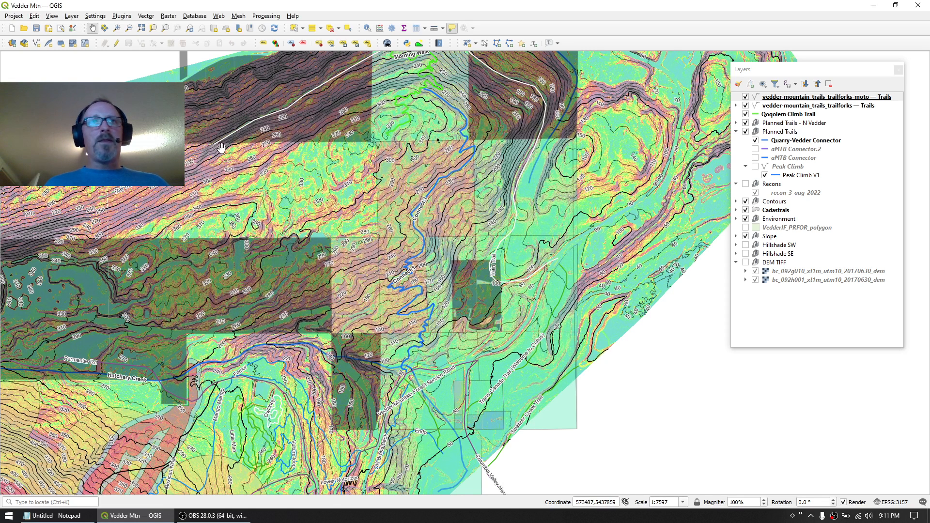
click(122, 16)
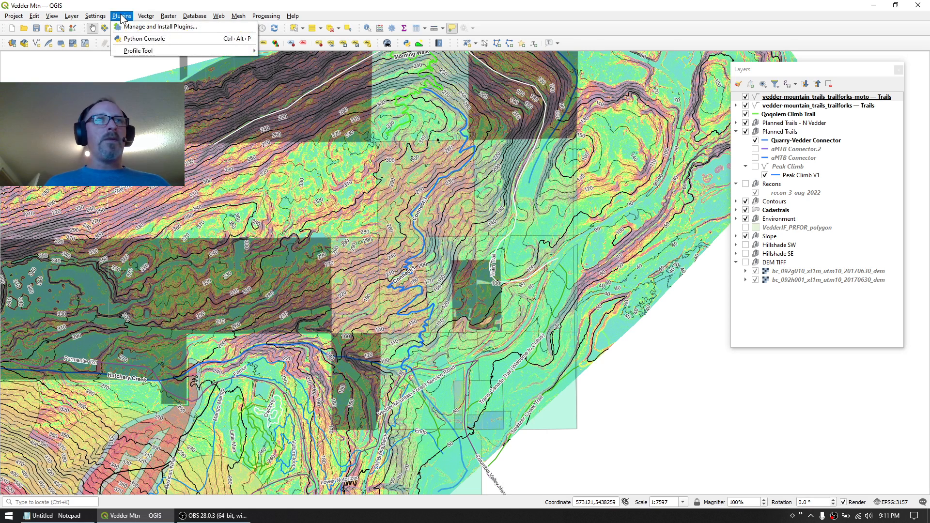
mouse_move(134, 50)
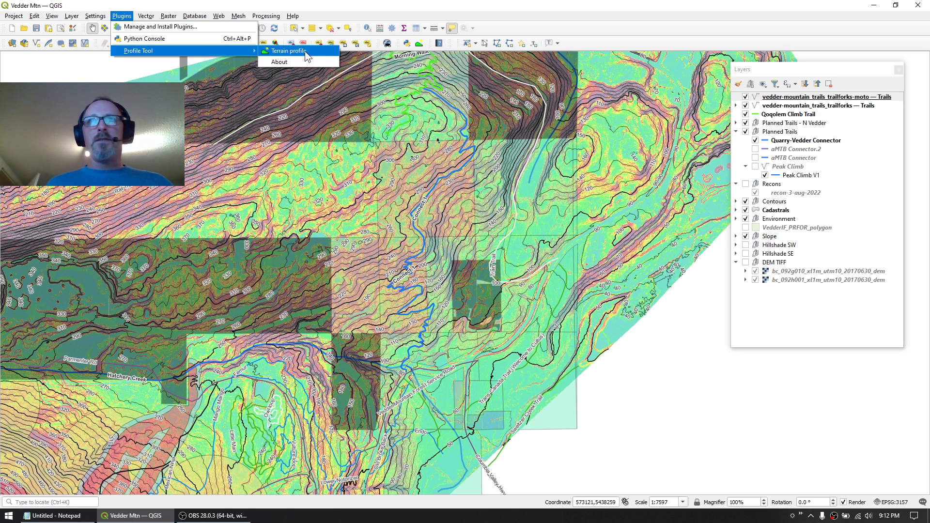
Step: Hide the Quarry-Vedder Connector layer in the Planned Trails group
click(755, 141)
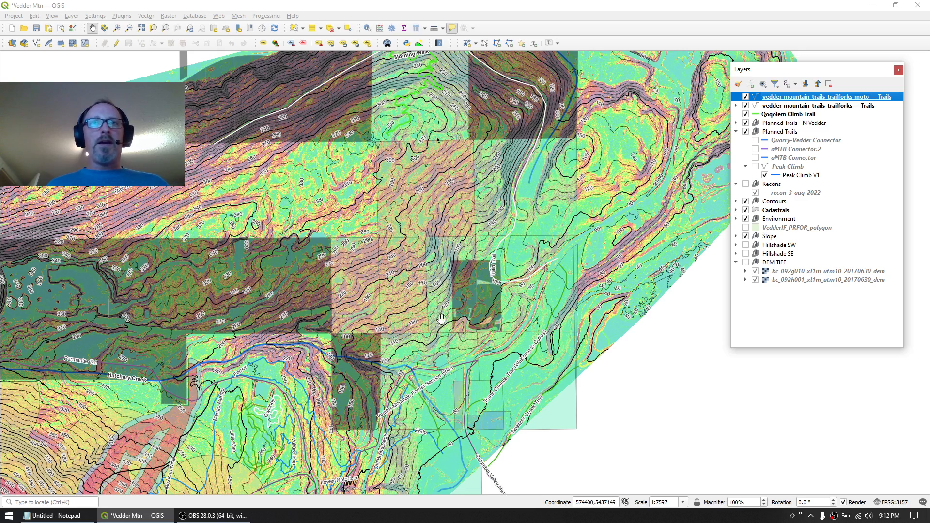
scroll(454, 365, up, 1)
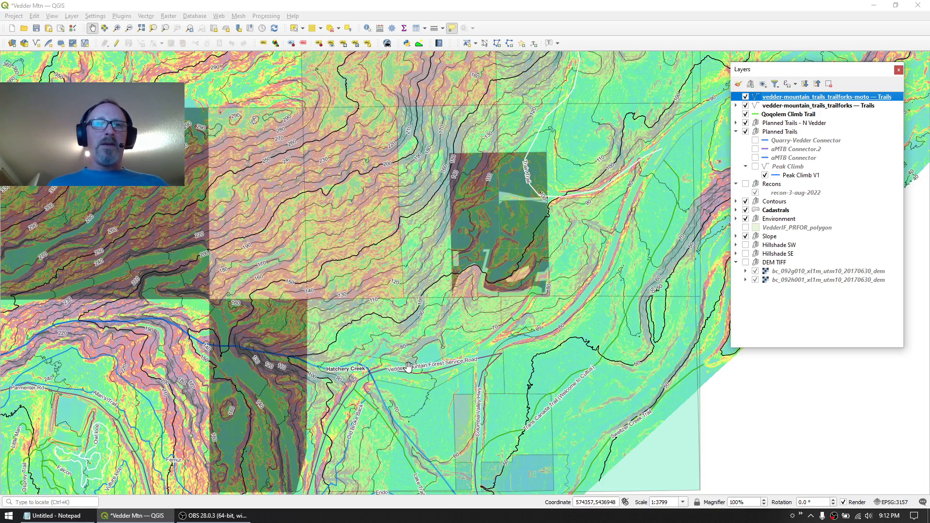
drag(435, 85, 372, 397)
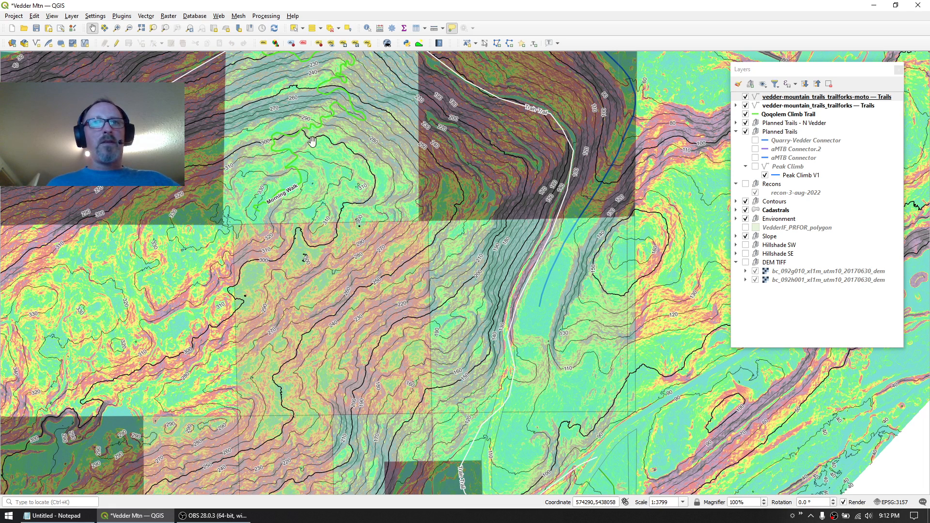
drag(345, 244, 342, 107)
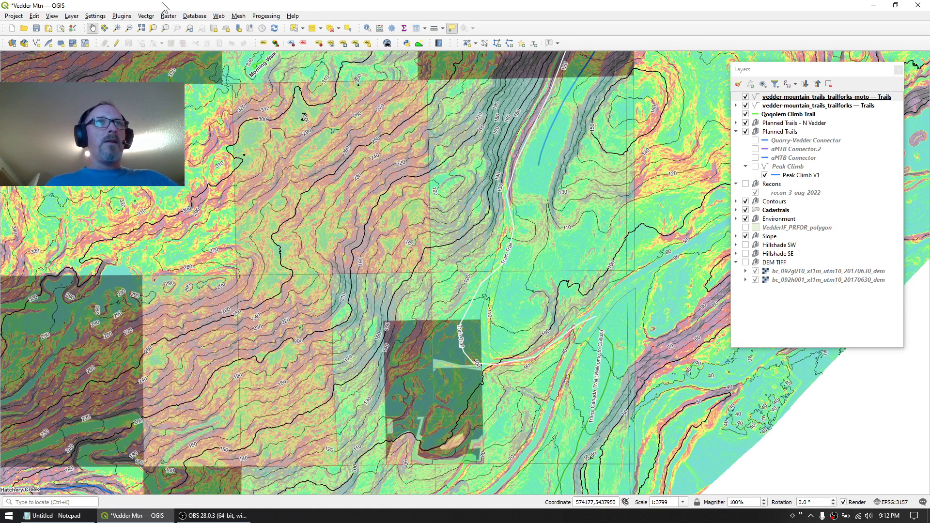
Step: Start a new GeoPackage layer using the existing Climb.gpkg in the Vedder folder as its database file
click(72, 16)
mouse_move(90, 39)
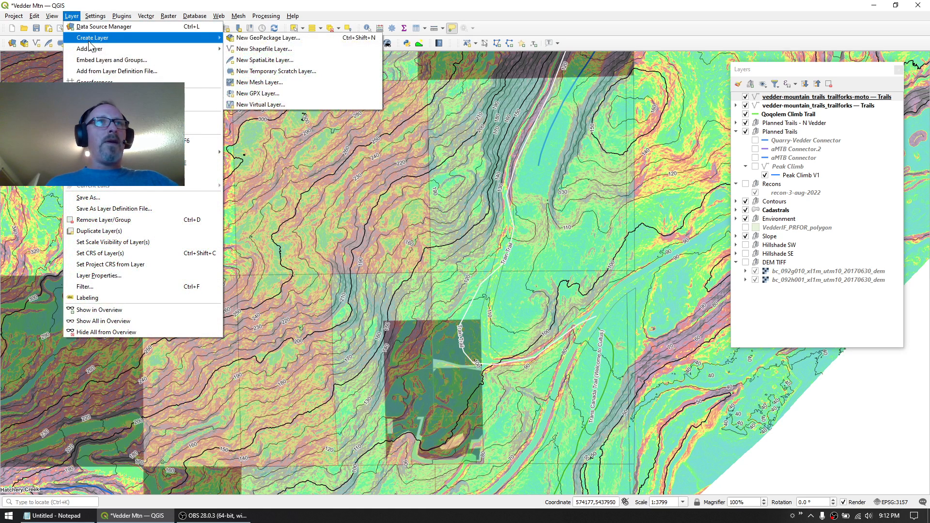
click(253, 39)
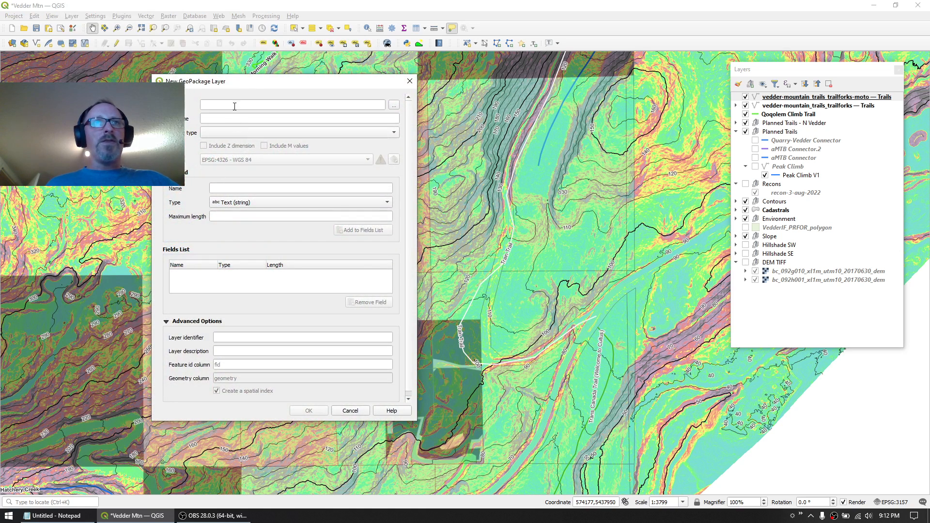
click(394, 106)
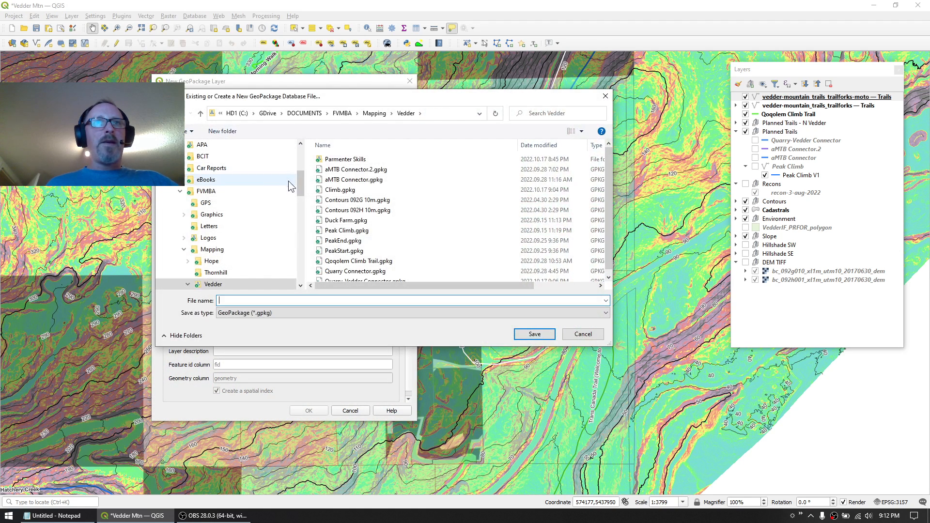
click(340, 190)
click(534, 334)
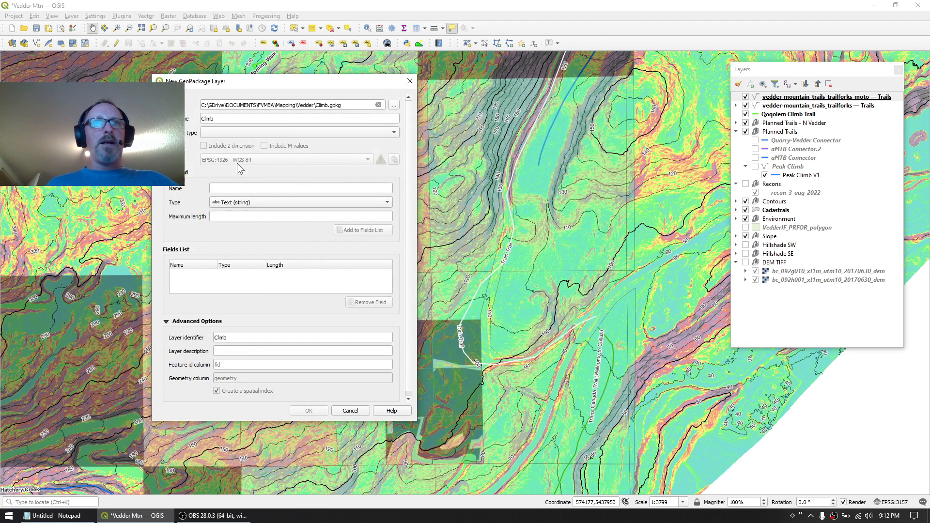
Step: Set the new layer's geometry type to MultiLine and its CRS to the project's EPSG:3157 - NAD83(CSRS) / UTM zone 10N
click(222, 136)
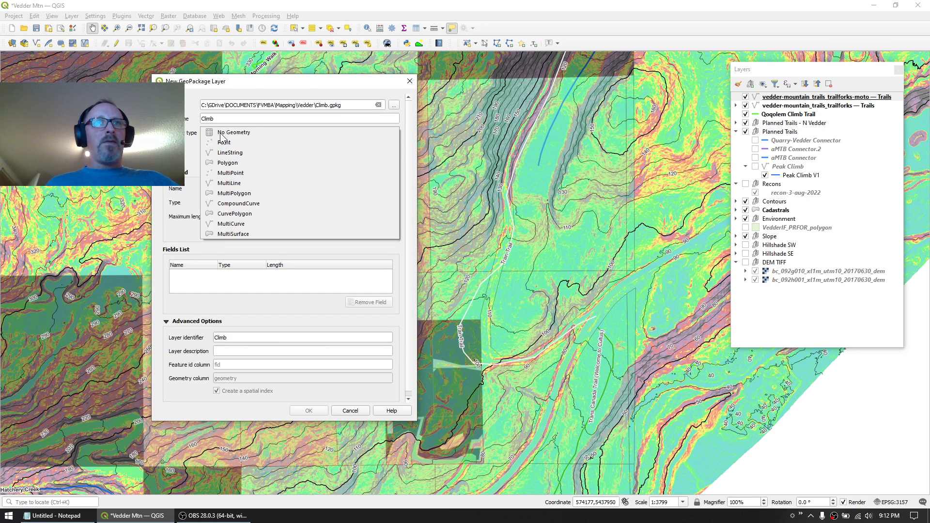
click(228, 183)
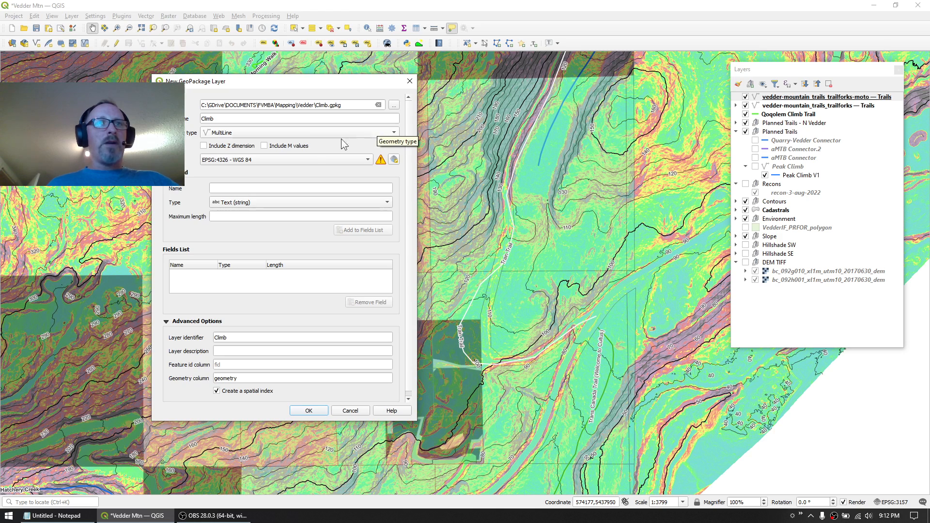
click(215, 163)
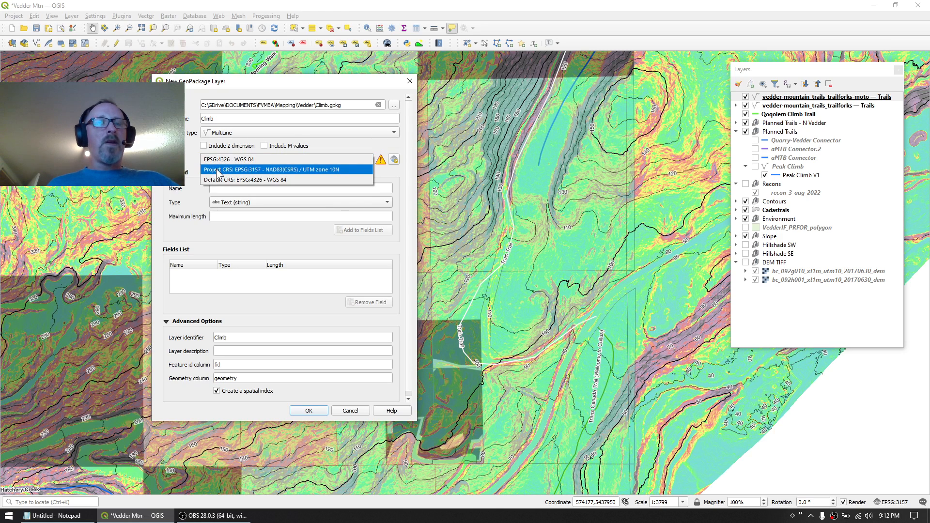
click(217, 170)
Step: Add a text field called Name with a maximum length of 80 to the new layer's fields
click(249, 189)
text(NA)
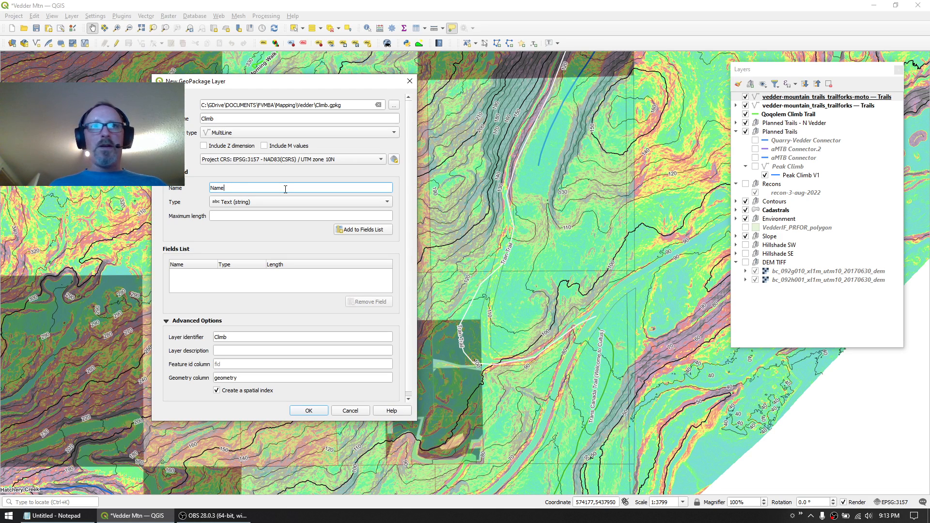
click(261, 216)
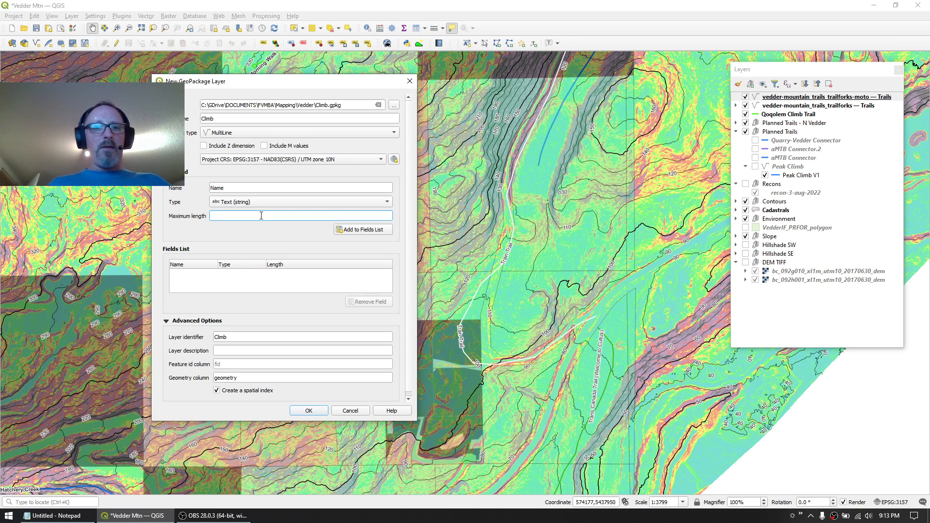
text(80)
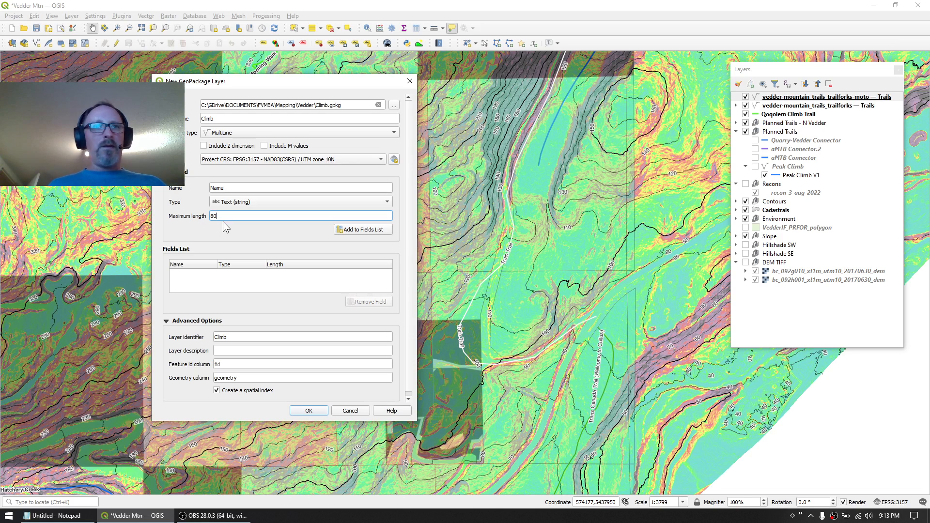
click(366, 229)
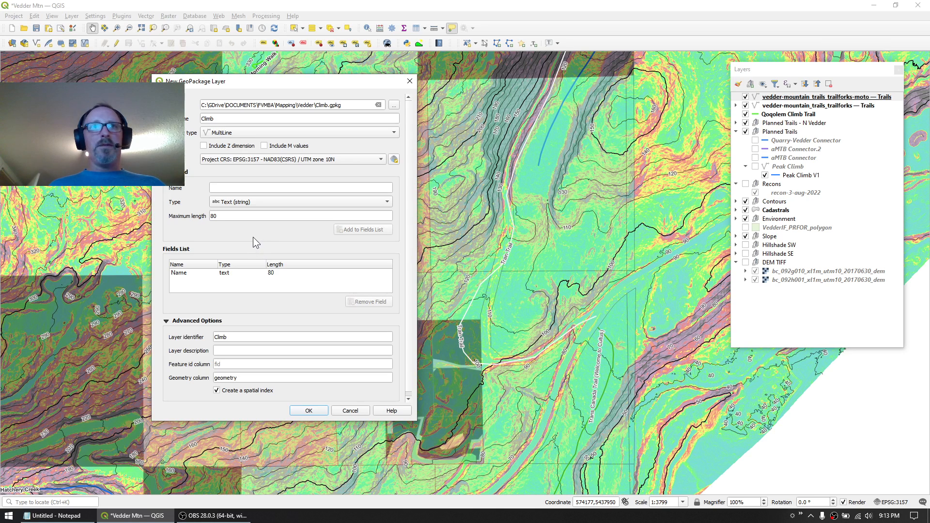
Step: Include the Z dimension and create the Climb layer, overwriting the existing GeoPackage file
click(204, 146)
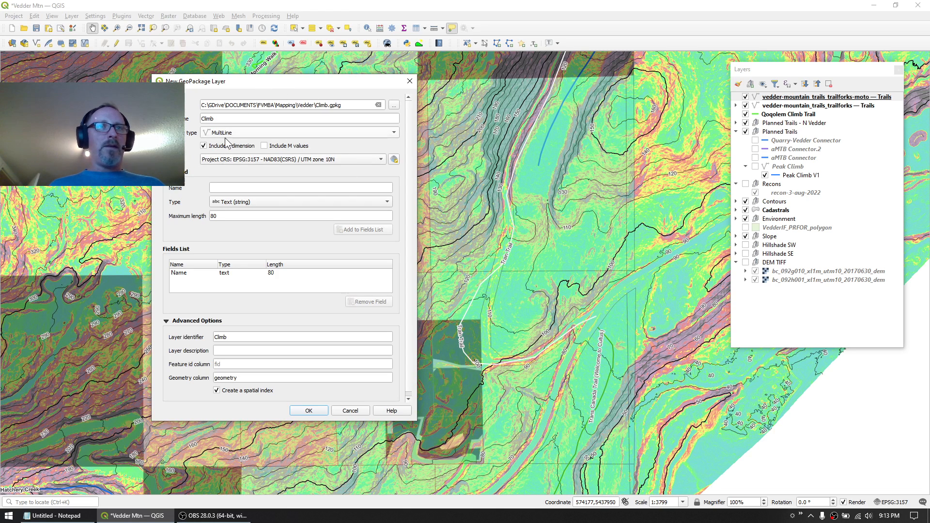
click(308, 411)
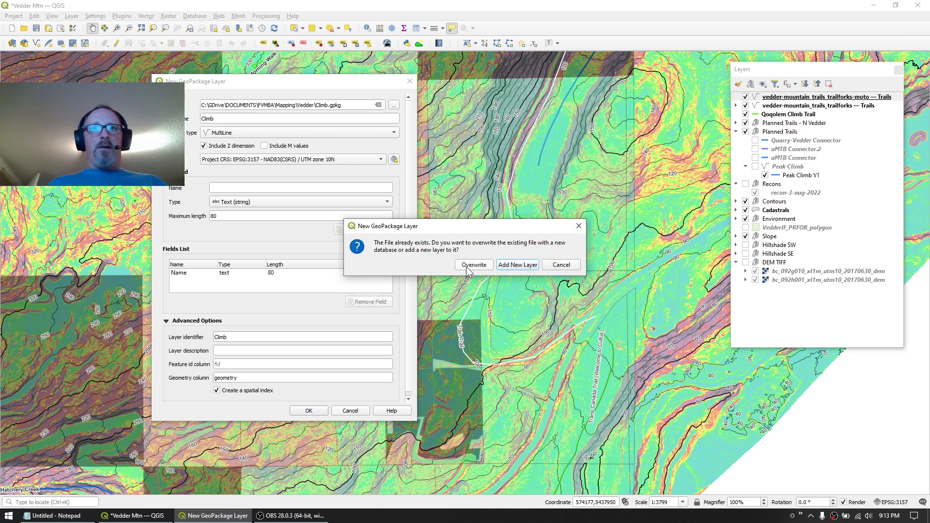
click(467, 268)
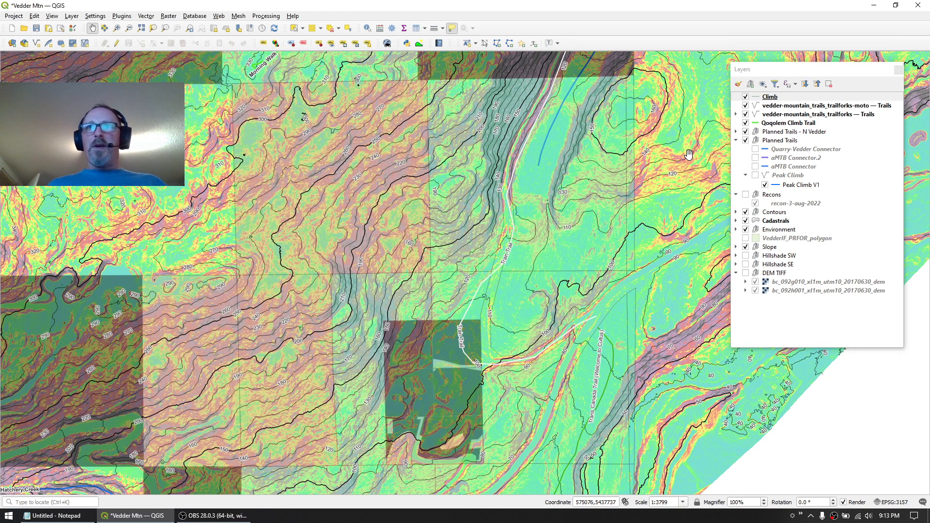
Step: Move the Climb layer into the Planned Trails group and style its line blue with a width of 0.5 mm
drag(770, 97, 781, 141)
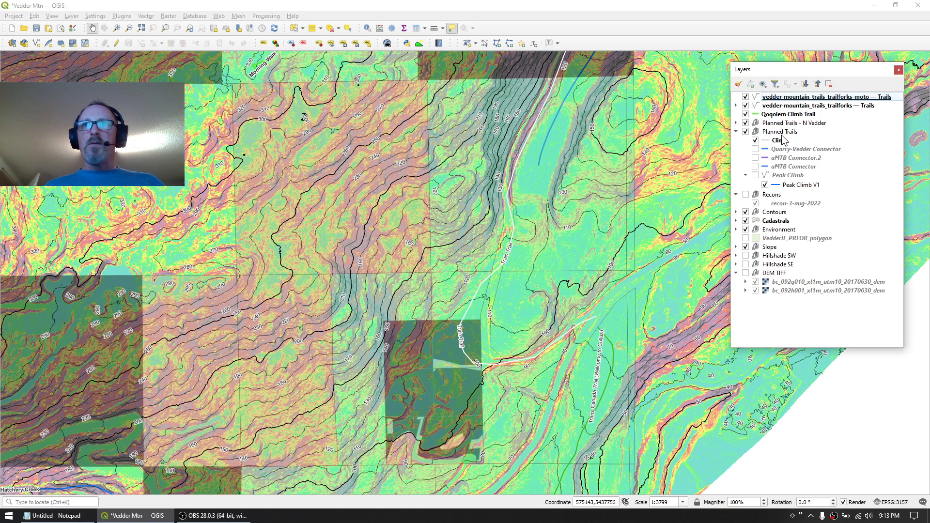
double_click(769, 143)
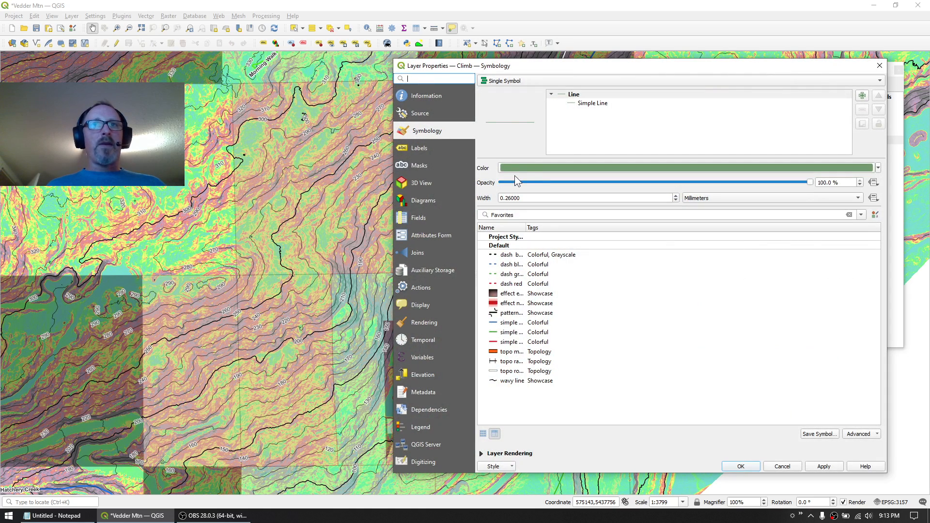
click(531, 168)
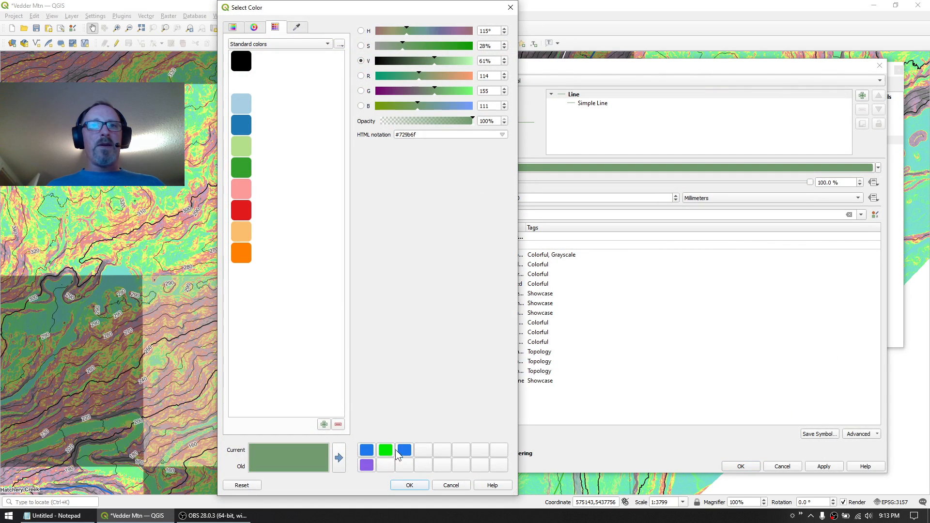
click(404, 451)
click(409, 485)
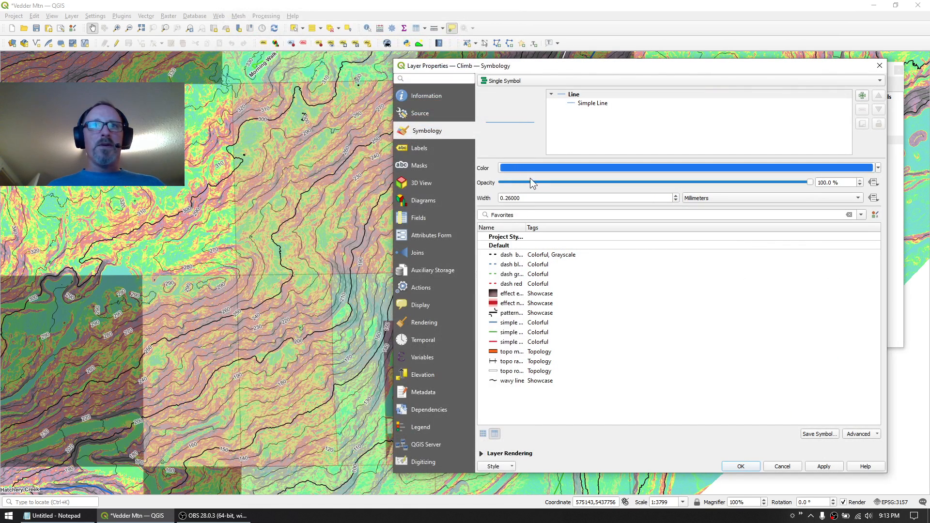
drag(505, 198, 543, 195)
text(5)
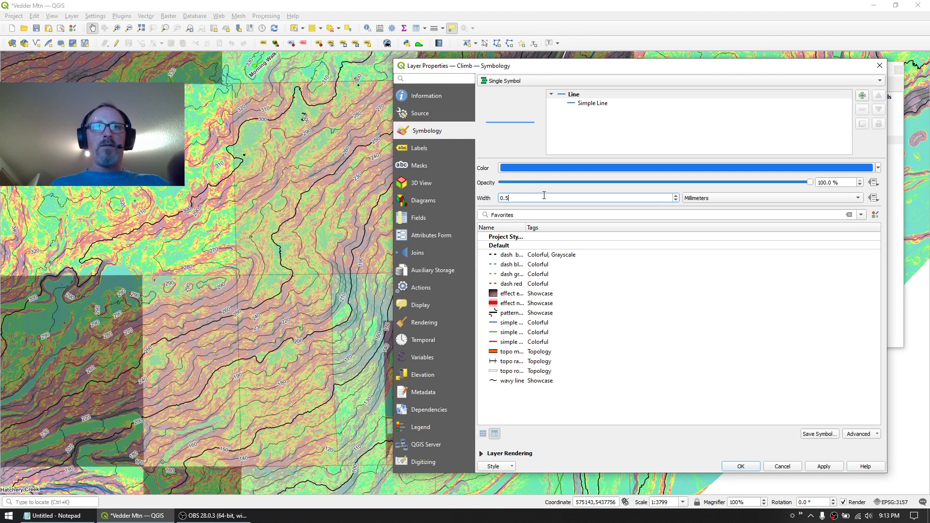
click(740, 466)
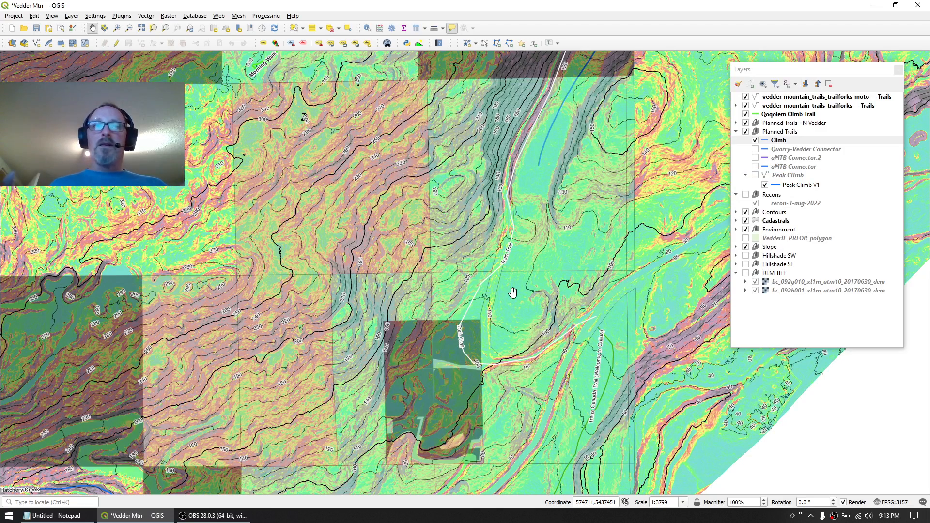
Step: Make the Climb layer editable and start a new line feature just north of Vedder Mountain Forest Service Road, heading northwest
drag(465, 321, 503, 117)
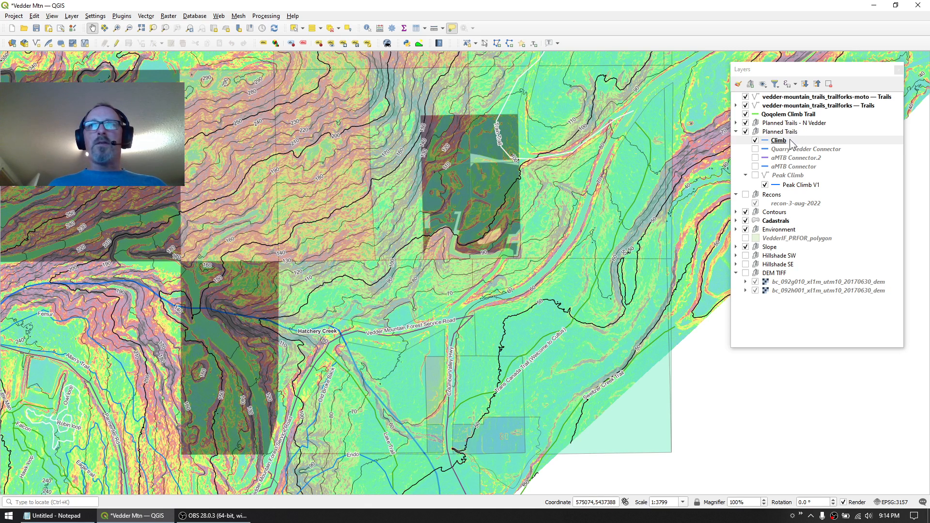
right_click(787, 144)
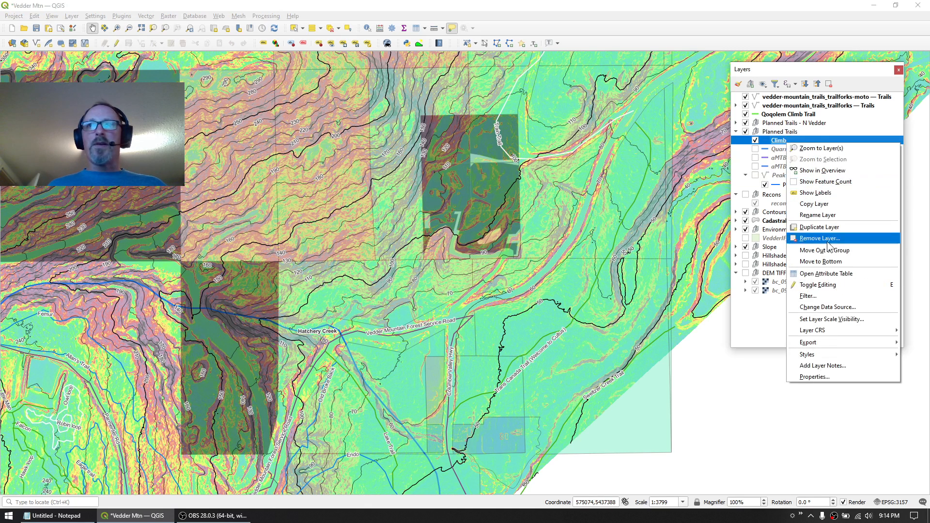
click(819, 284)
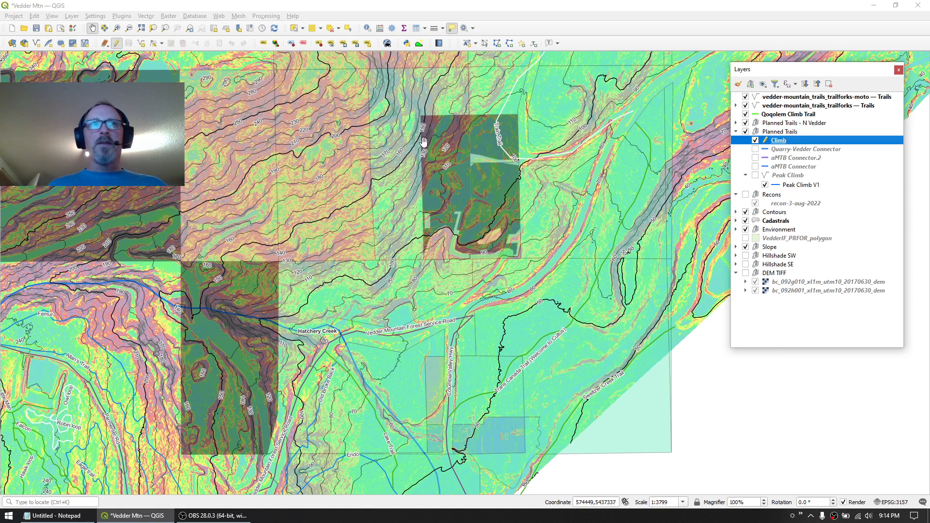
click(141, 44)
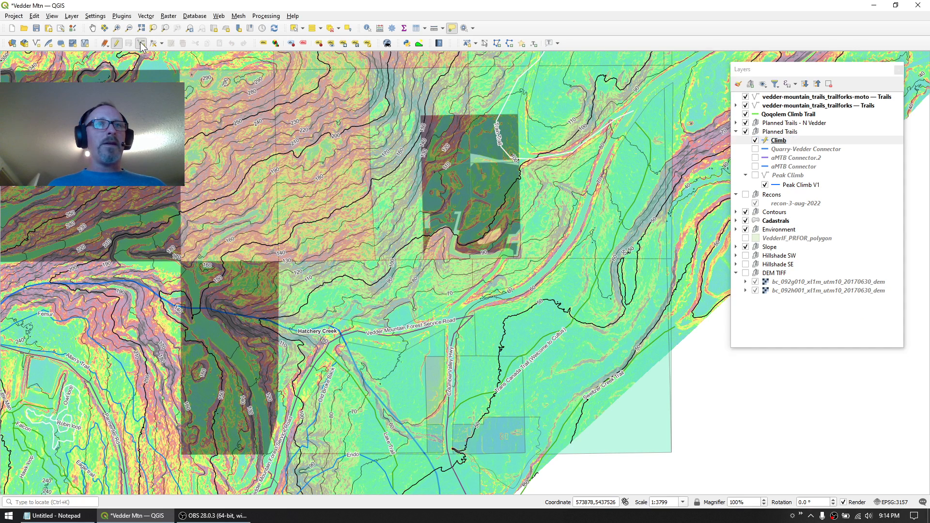
scroll(396, 315, up, 2)
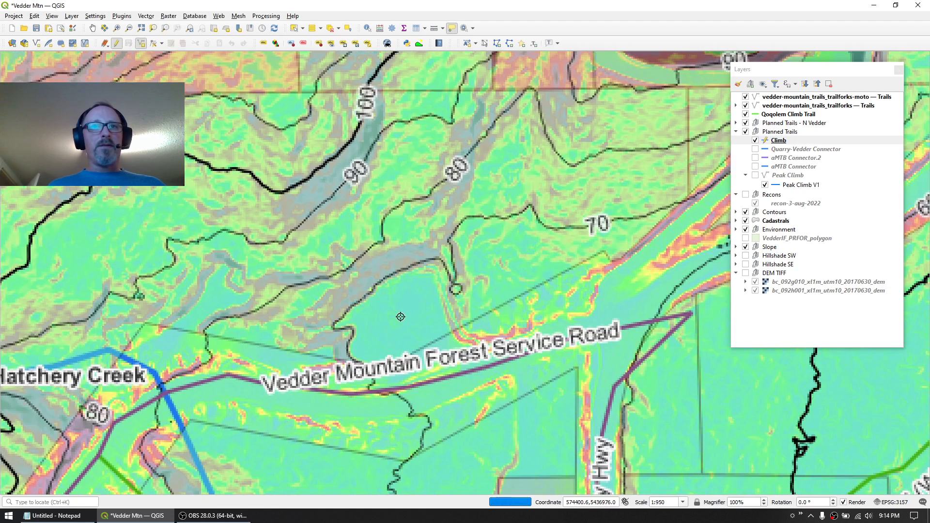
click(353, 382)
click(292, 372)
click(249, 334)
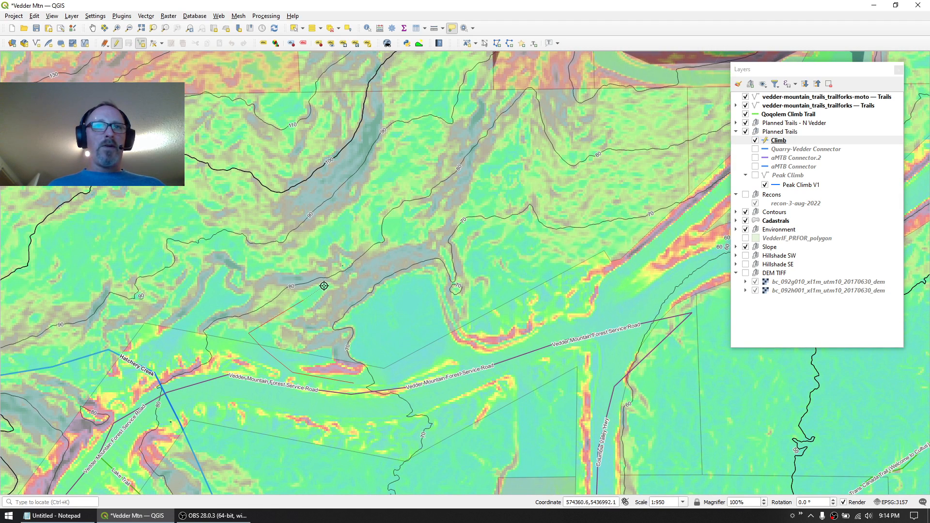
Step: Check the Cadastrals legend and continue the trail line north beside the dark parcel's west edge, switching back west across the 120 and 130 contours
scroll(363, 222, down, 1)
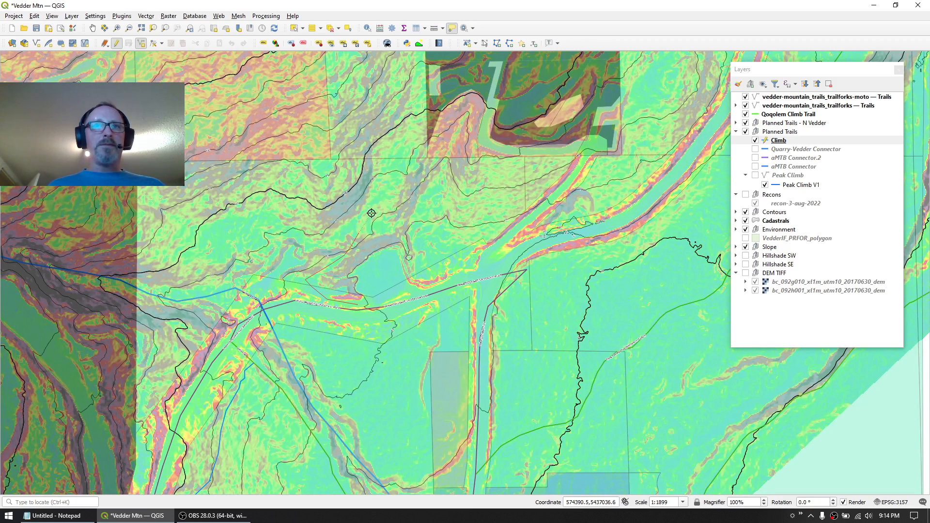
drag(428, 127, 408, 344)
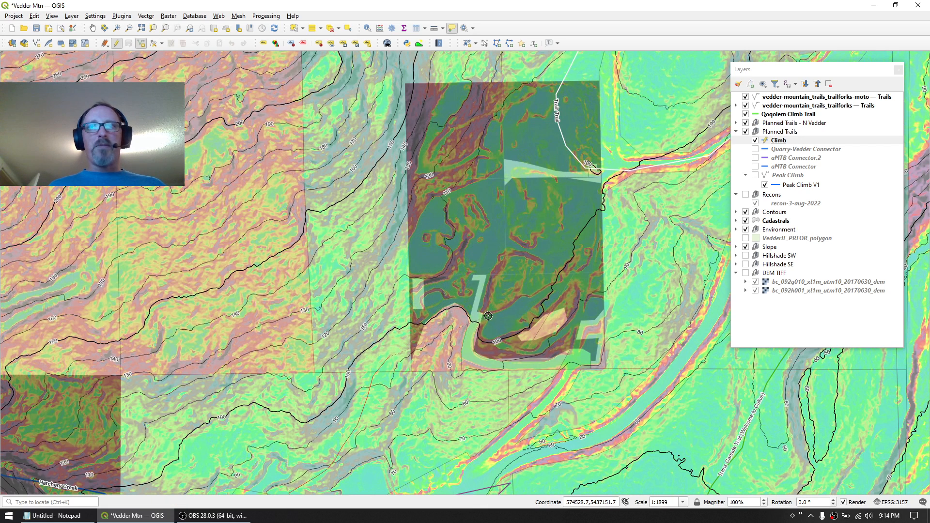
click(736, 221)
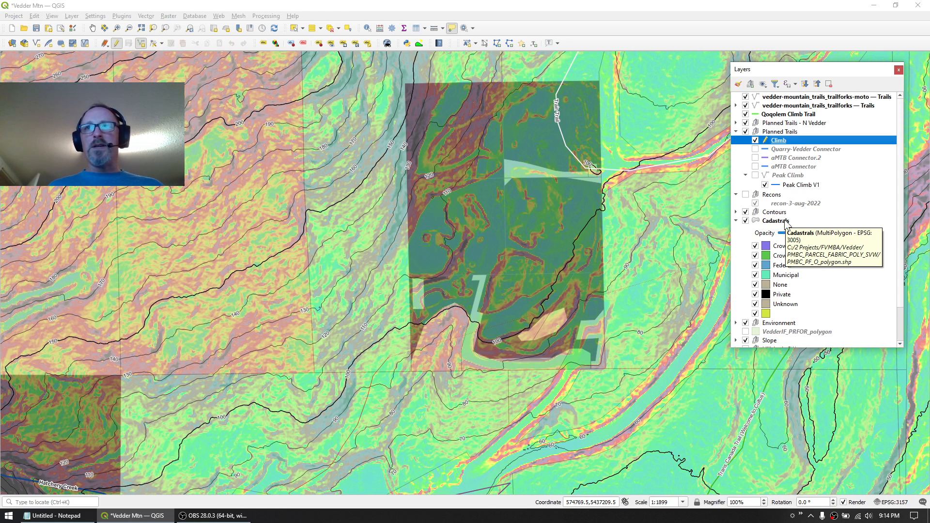
click(737, 220)
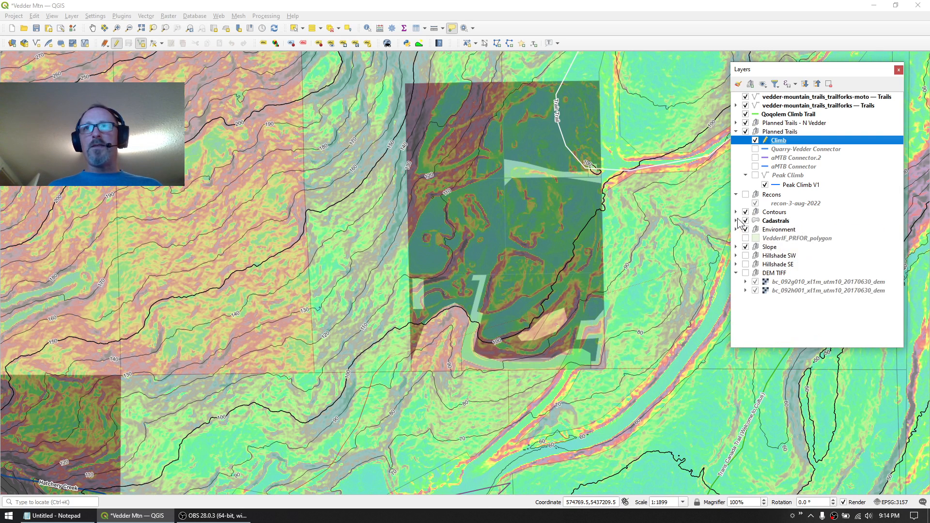
click(402, 300)
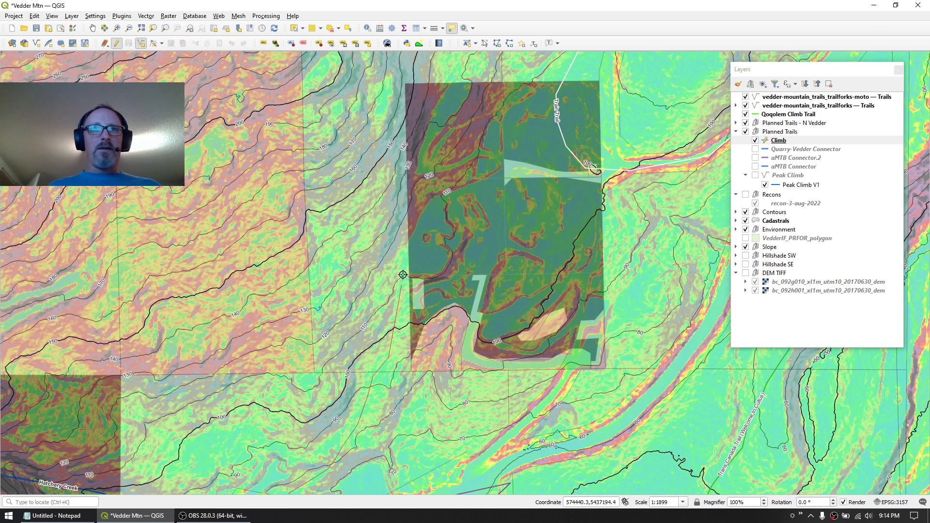
click(402, 271)
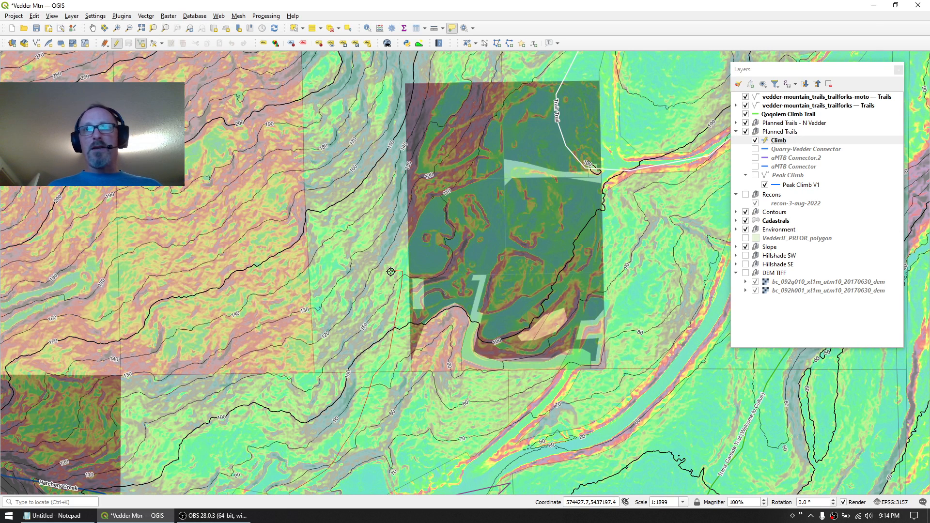
click(391, 272)
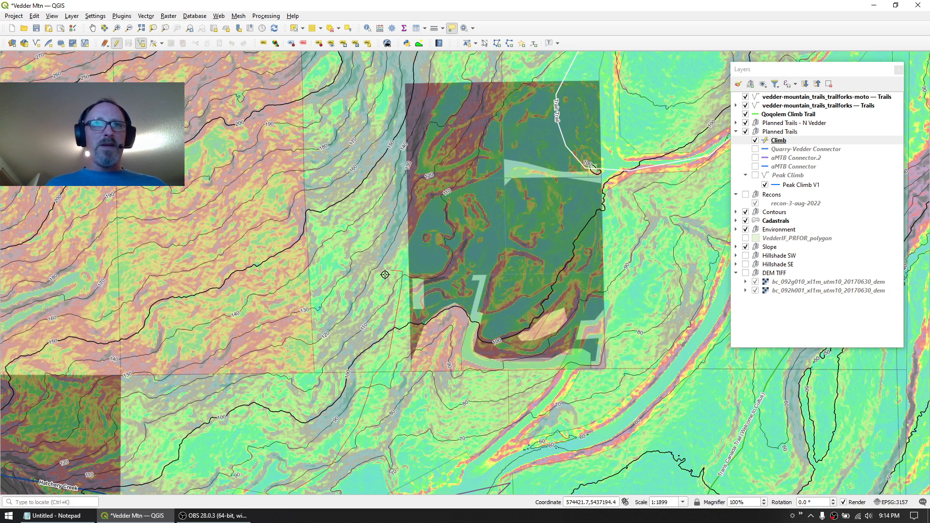
click(364, 298)
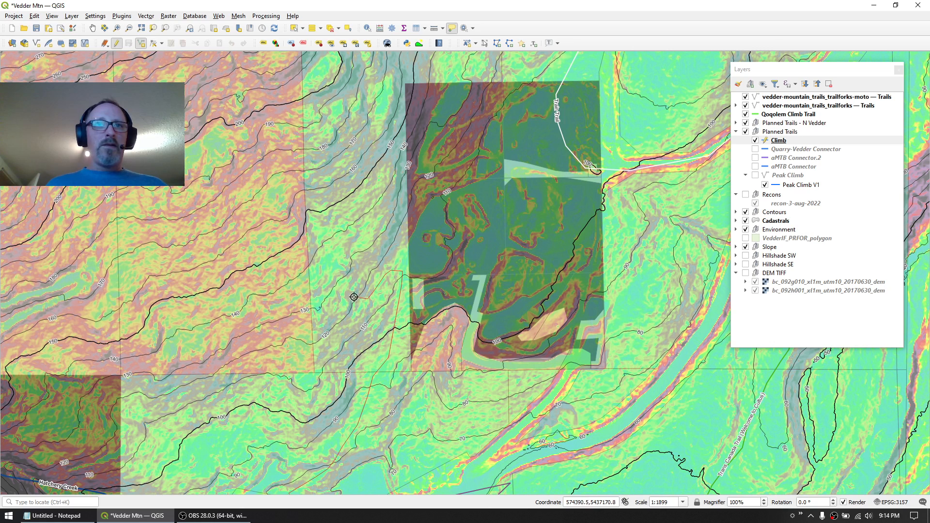
click(347, 296)
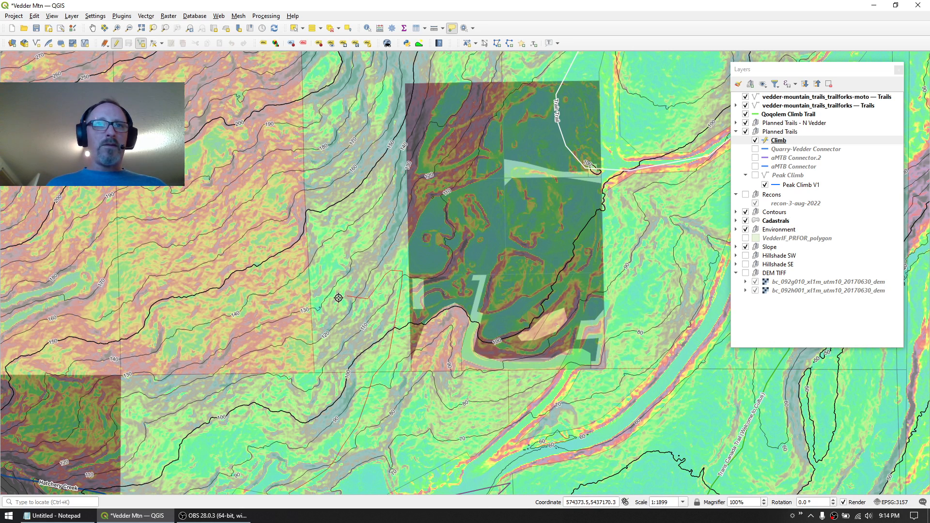
click(295, 293)
click(299, 280)
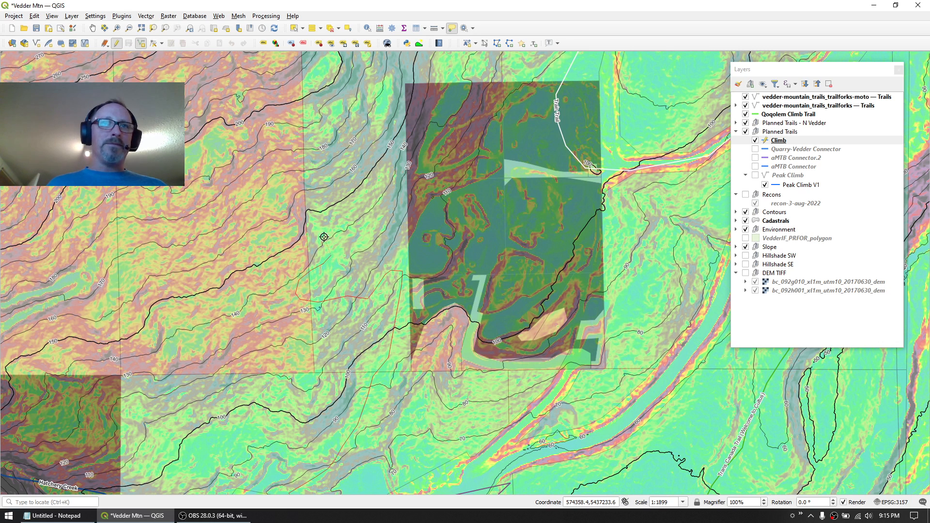
Step: Extend the trail line around a switchback and west to the 150 contour, and check the Slope 092G color scale
scroll(325, 234, up, 2)
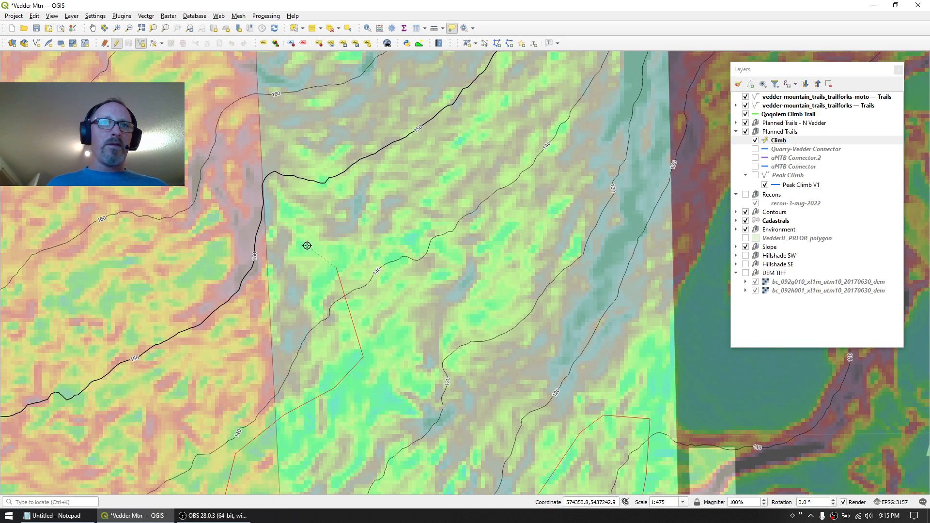
click(255, 318)
click(229, 331)
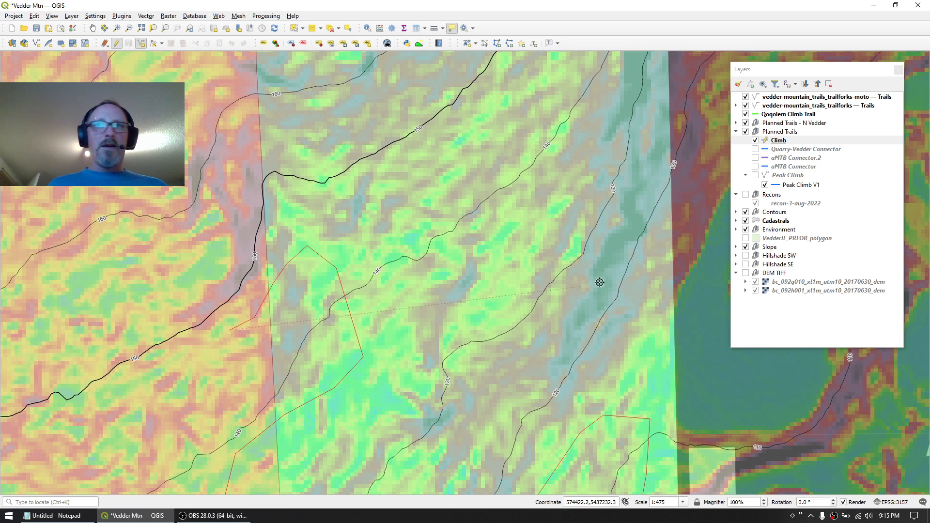
click(735, 246)
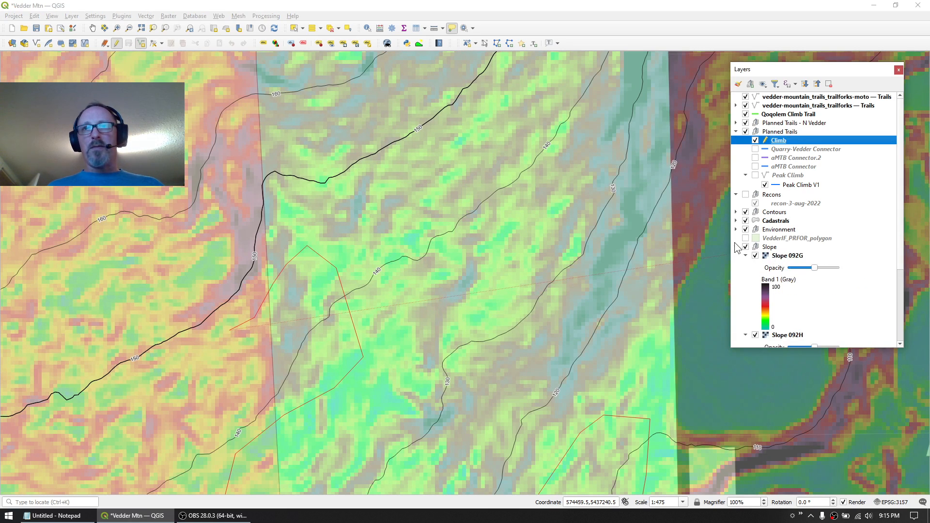
click(736, 246)
Step: Extend the trail line west across the slope, climbing gradually above the 150 contour
scroll(208, 332, down, 1)
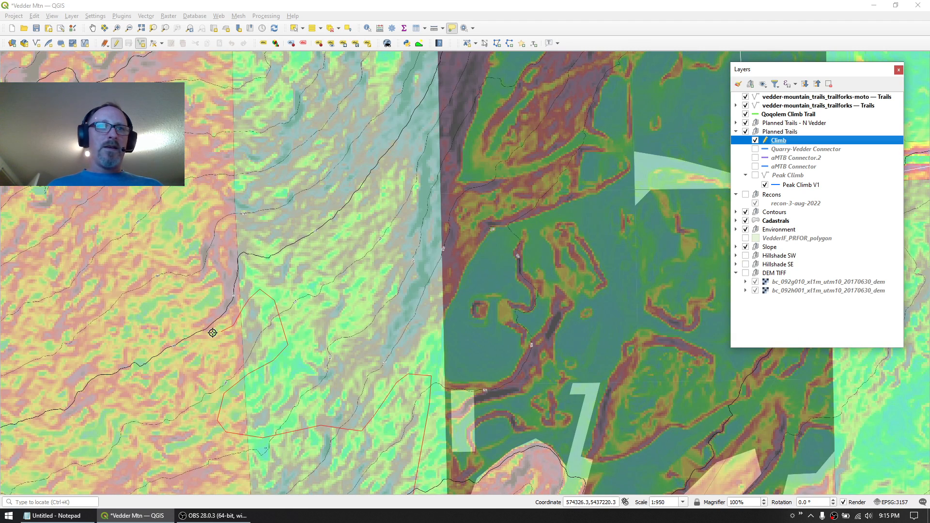
drag(205, 334, 431, 306)
click(408, 317)
click(388, 305)
click(307, 331)
click(264, 330)
click(198, 341)
click(168, 339)
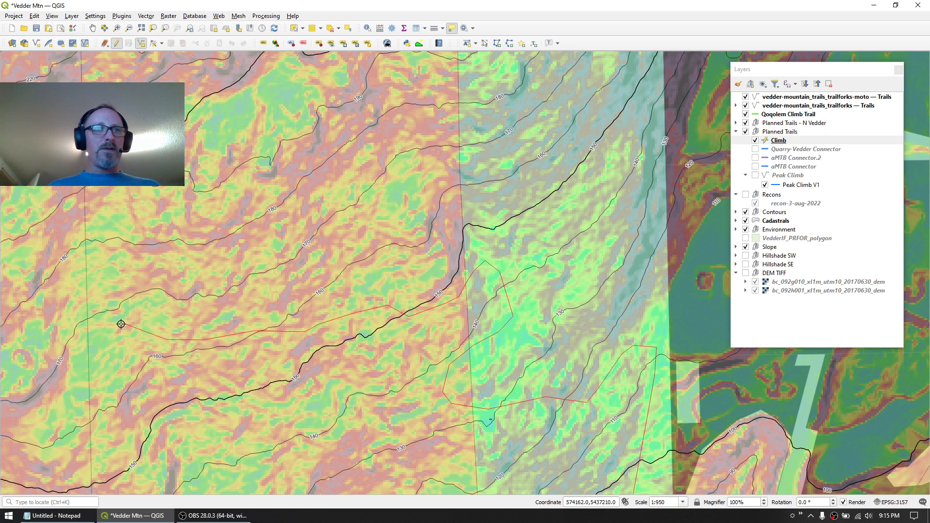
Step: Finish the trail line and name the feature Climb.1, leaving its fid autogenerated
right_click(122, 324)
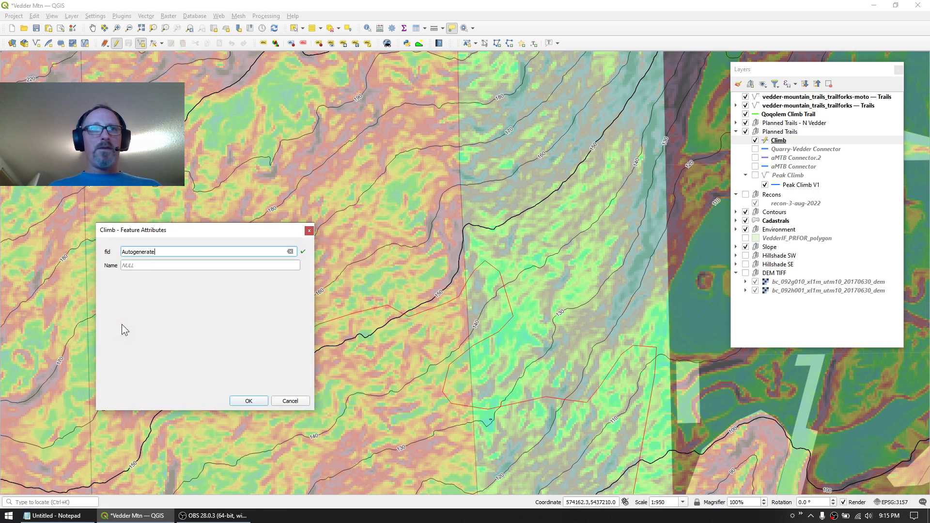
click(170, 265)
text(Climb.1)
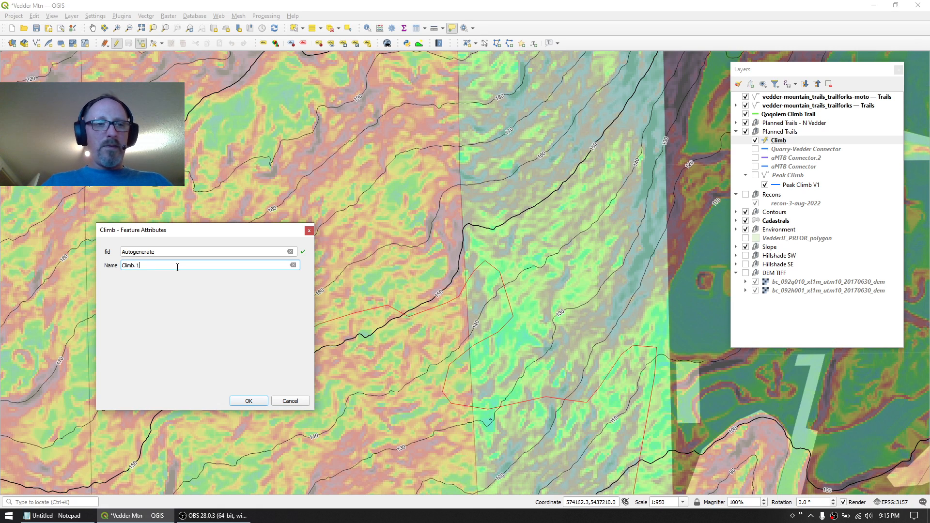
click(248, 401)
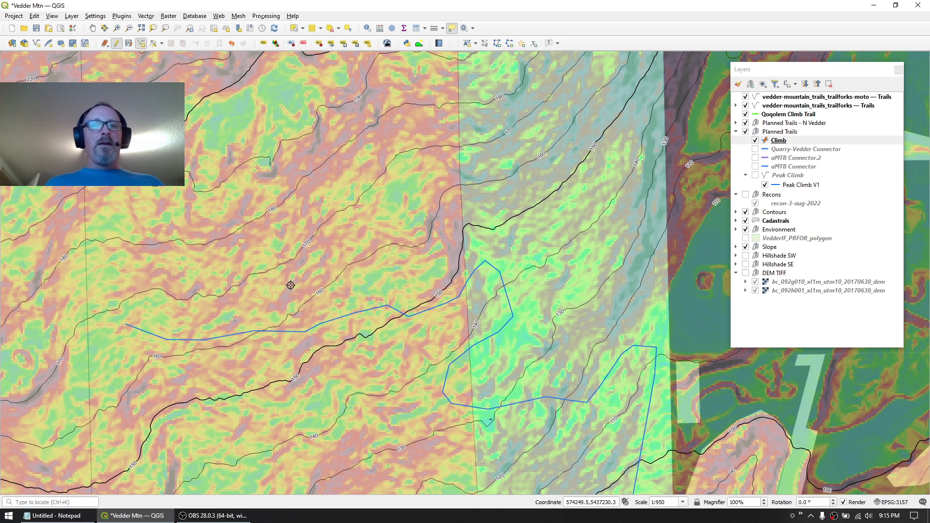
Step: Save the Climb layer's edits and turn off editing for the layer
drag(404, 354, 299, 199)
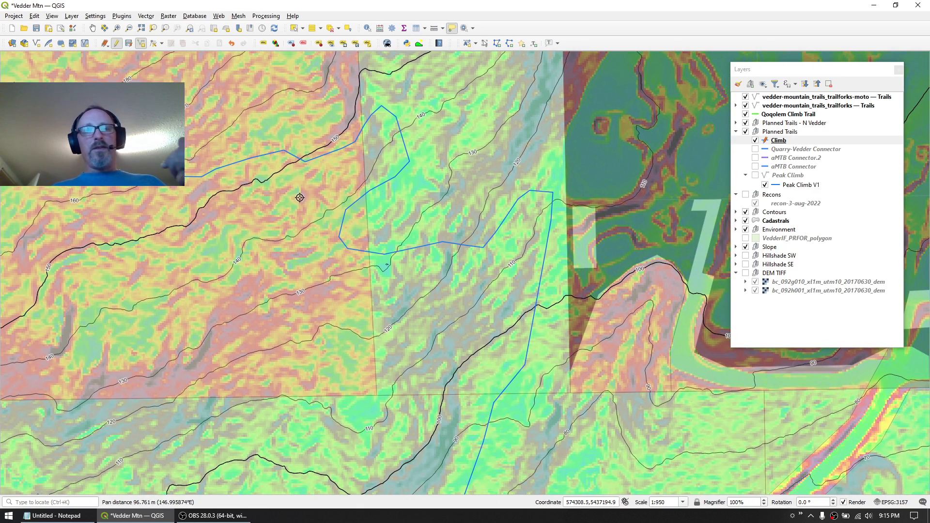
scroll(300, 198, down, 1)
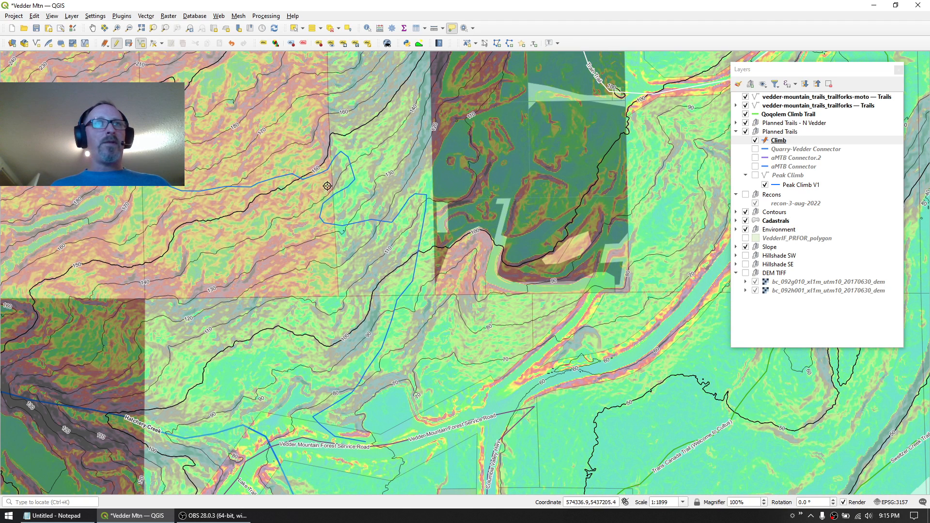
click(128, 44)
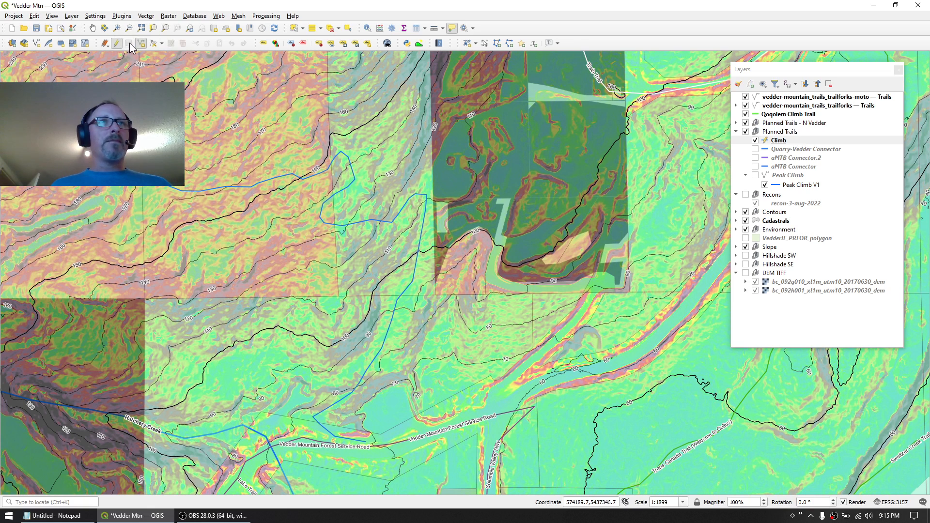
click(116, 44)
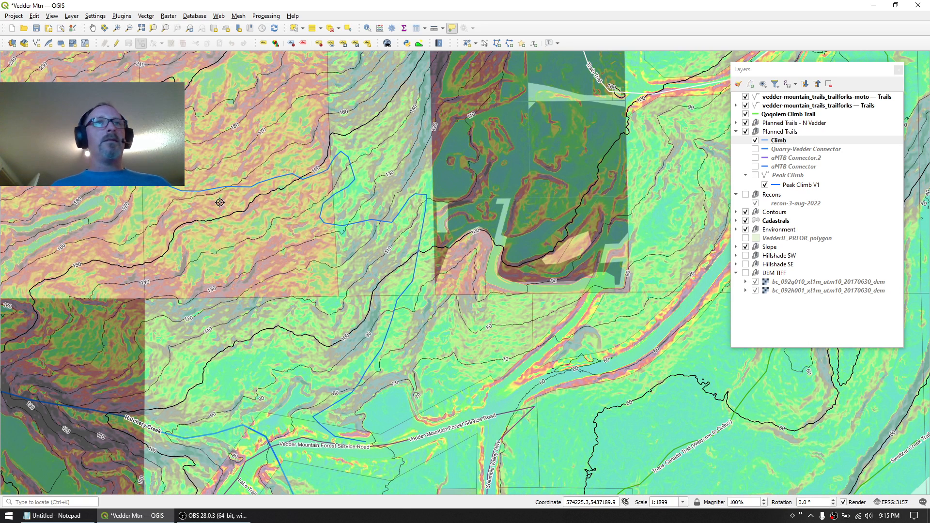
Step: Open the Profile Tool's terrain profile and add the bc_092h001_xl1m_utm10_20170630_dem raster as its elevation layer
click(121, 17)
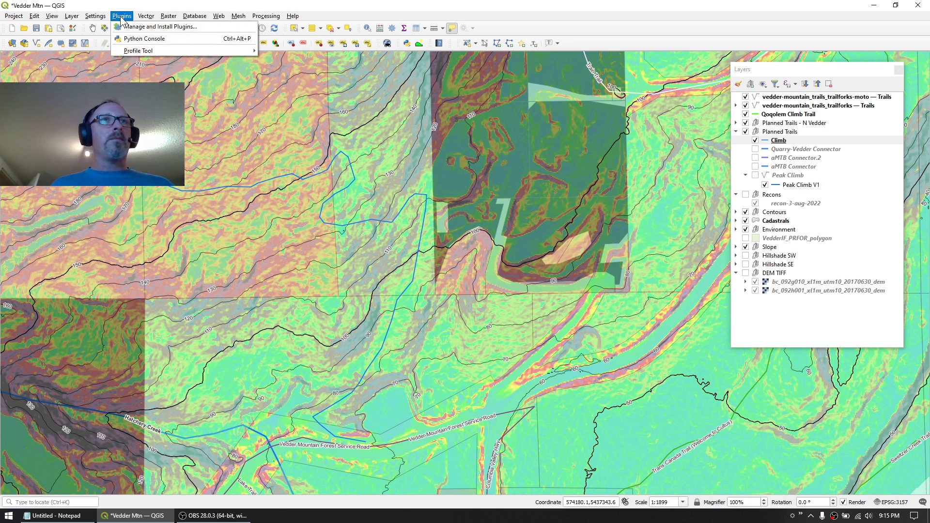
mouse_move(138, 51)
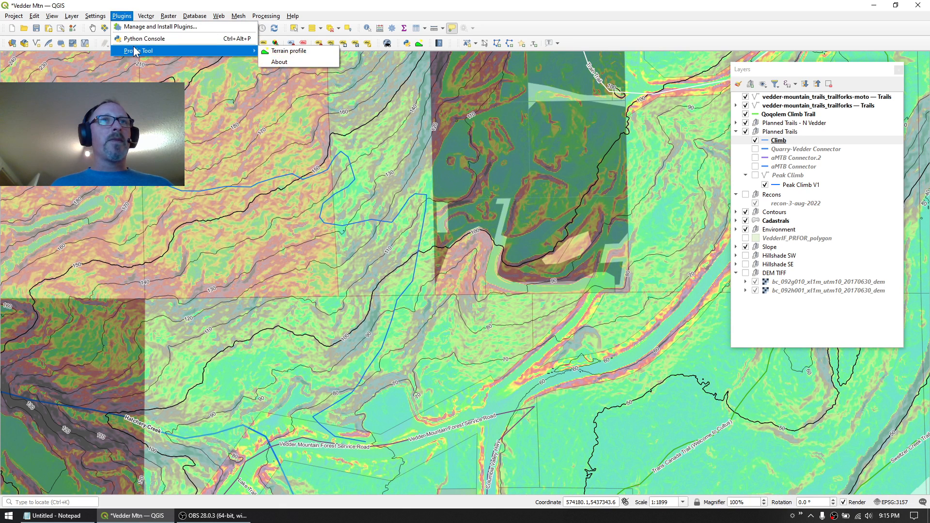
click(278, 53)
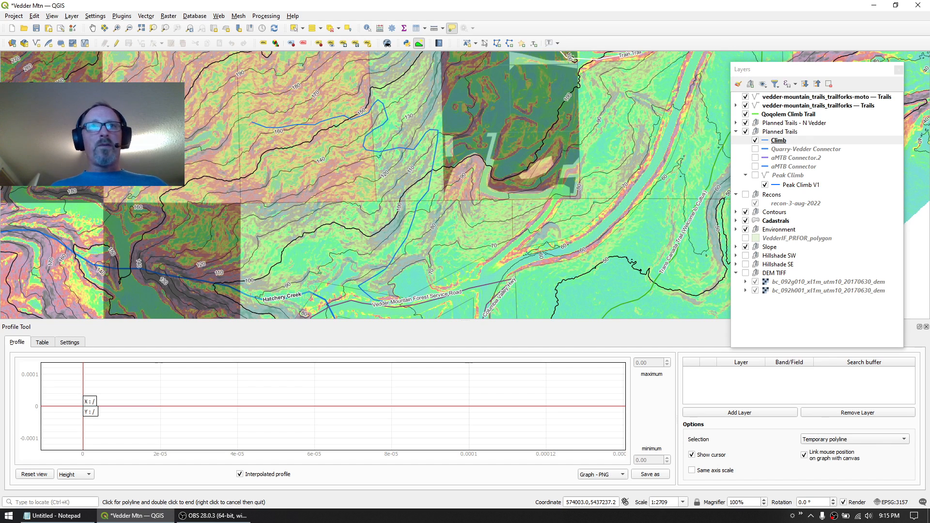
click(793, 290)
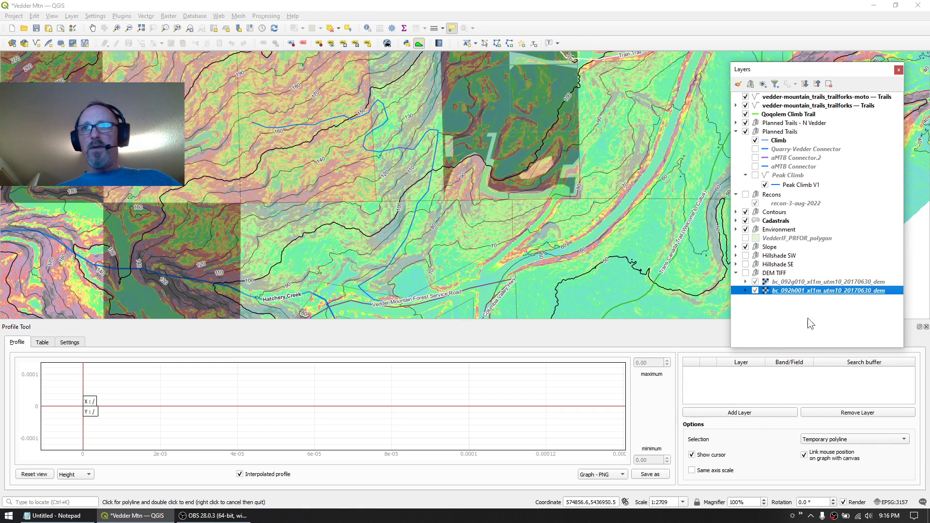
click(740, 413)
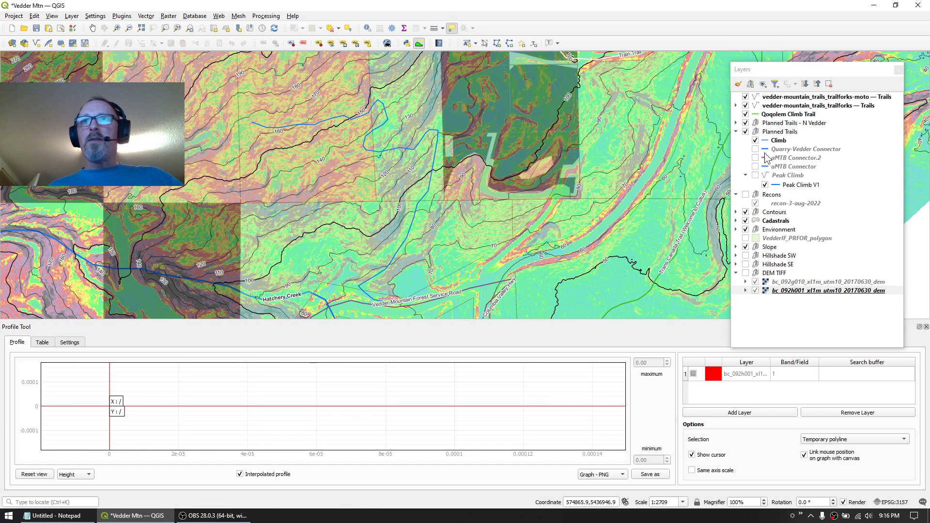
Step: Plot the terrain profile of the Climb layer, using Selected layer as the profile's selection source
click(779, 141)
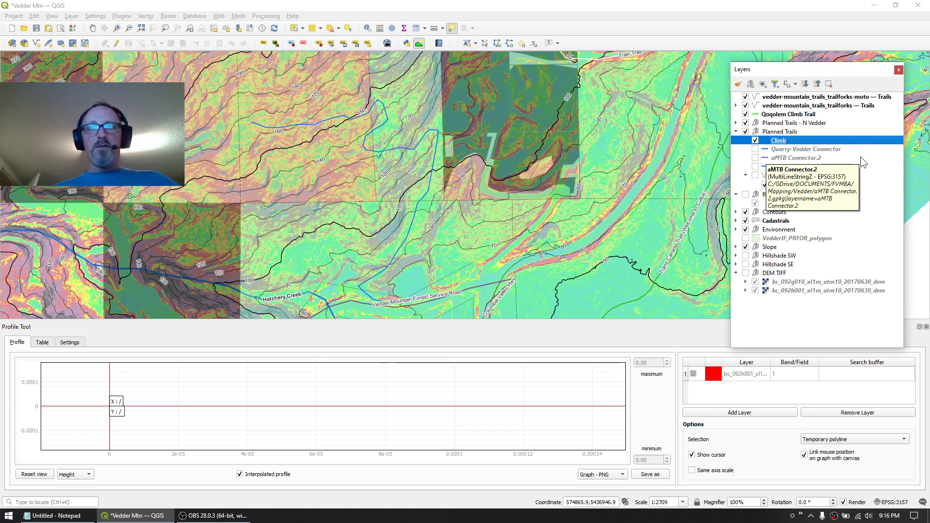
click(846, 439)
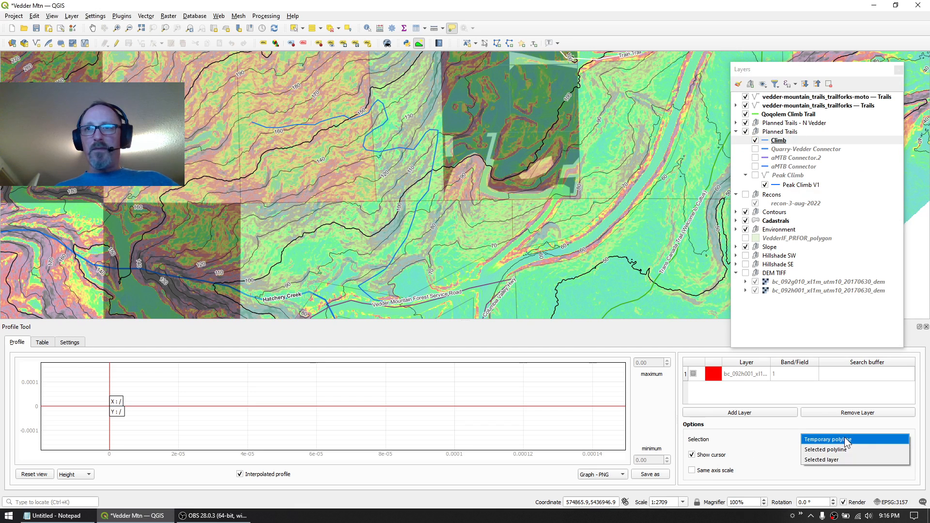
click(843, 464)
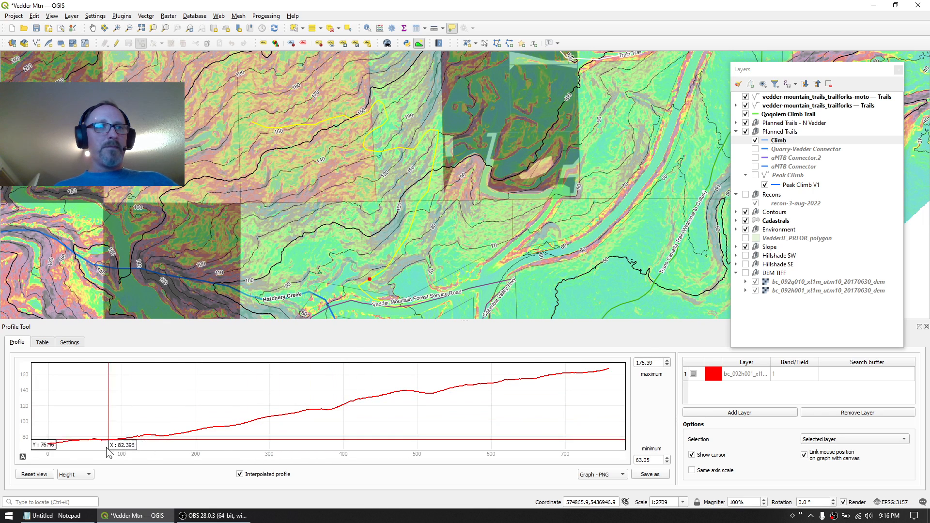
Step: Examine the profile's start and end, and work out the trail's average grade in Calculator as 100 ÷ 760
mouse_move(108, 408)
mouse_down()
mouse_move(152, 384)
mouse_move(169, 392)
mouse_up()
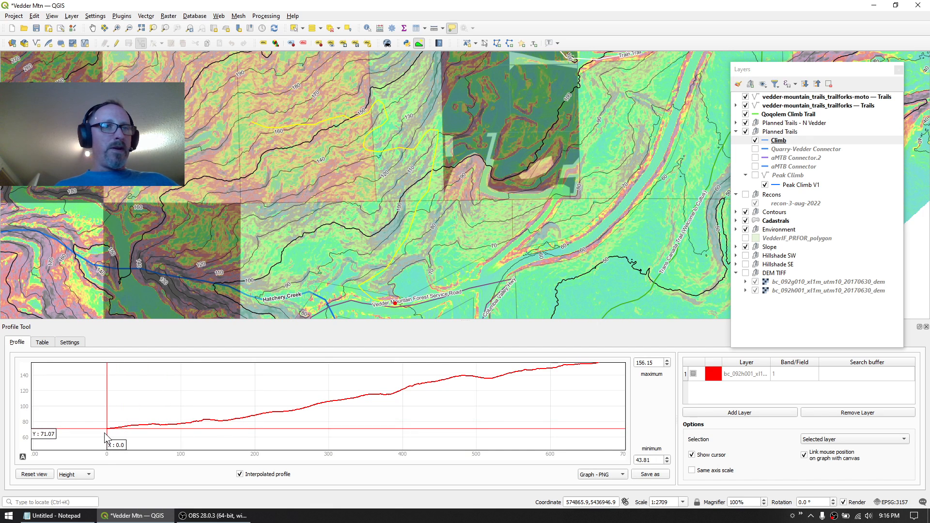
drag(583, 411, 421, 468)
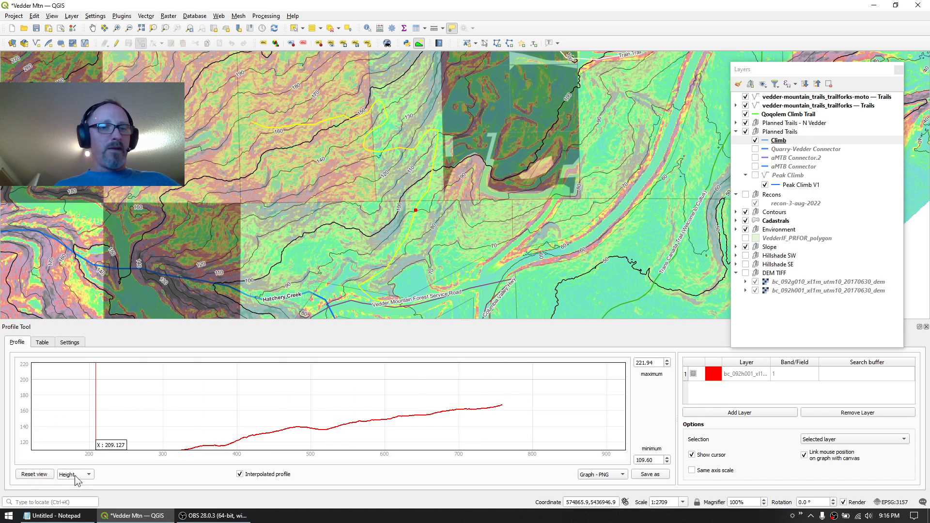
key(super)
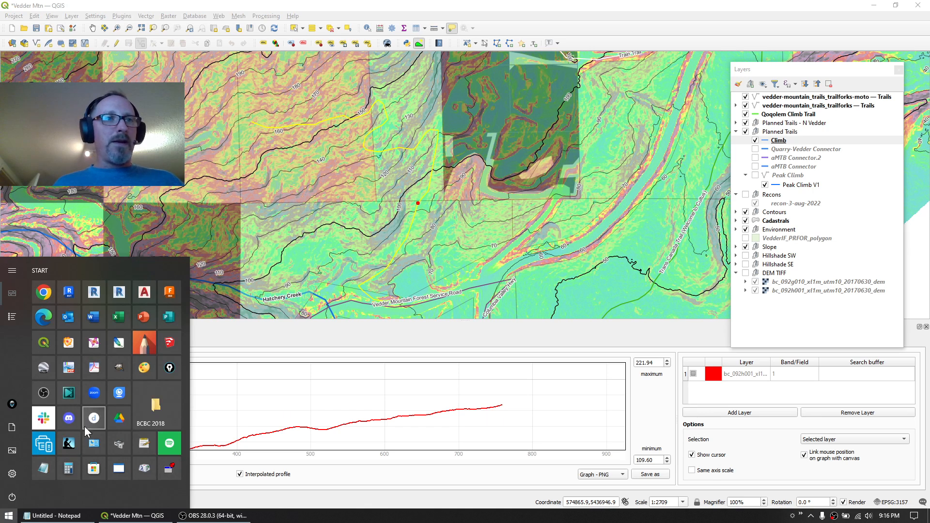
click(71, 471)
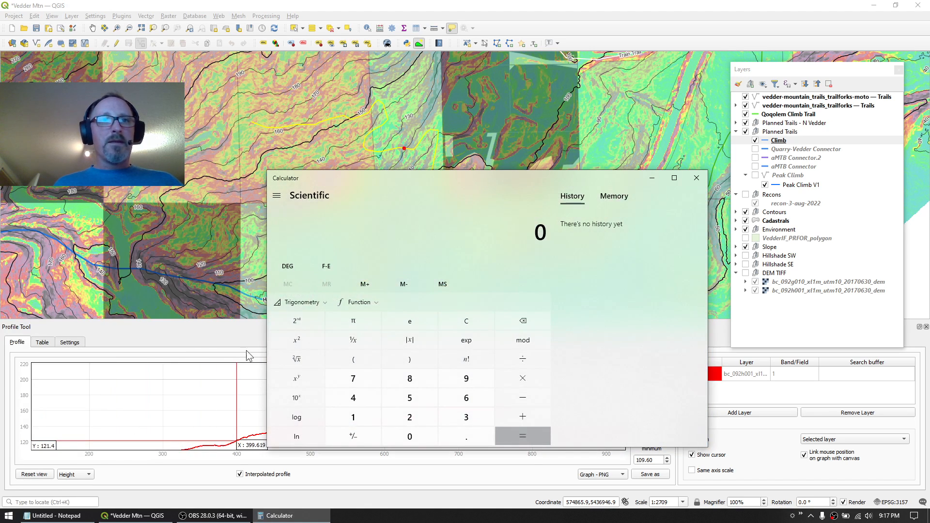
text(100/)
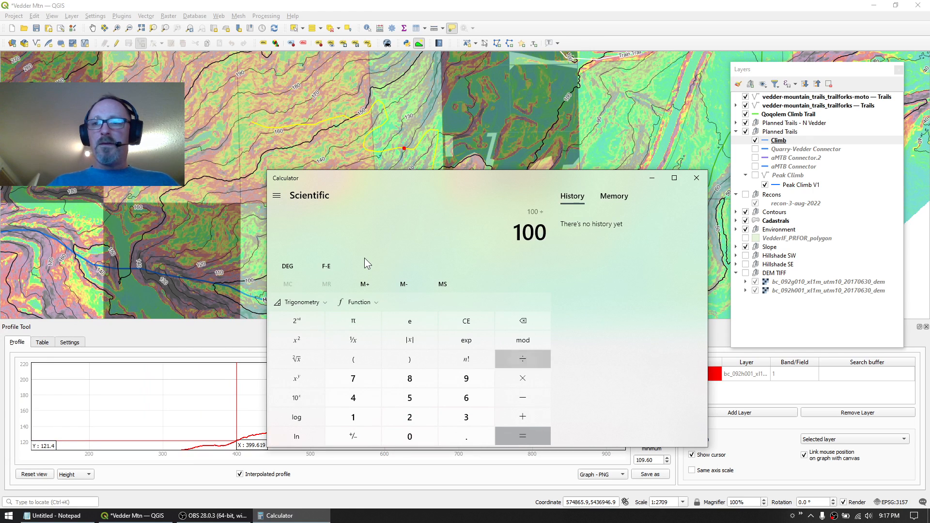
text(760)
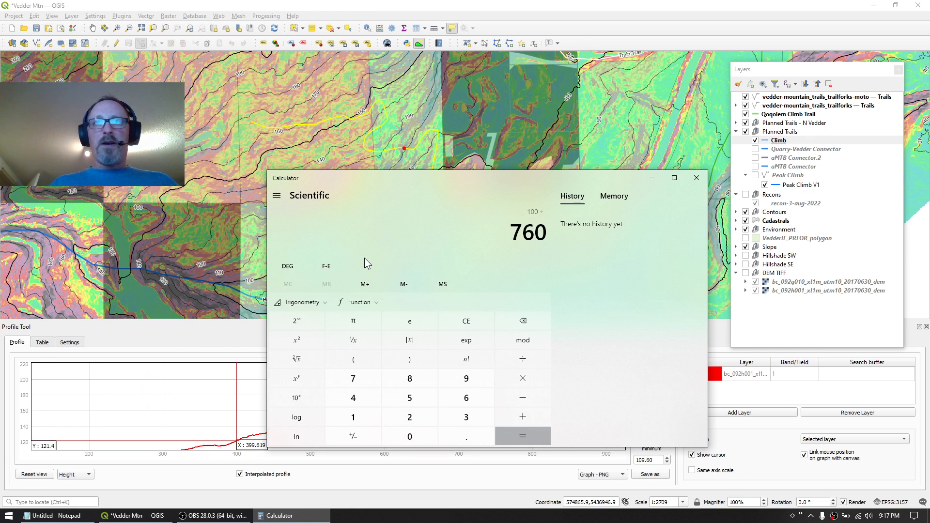
key(Return)
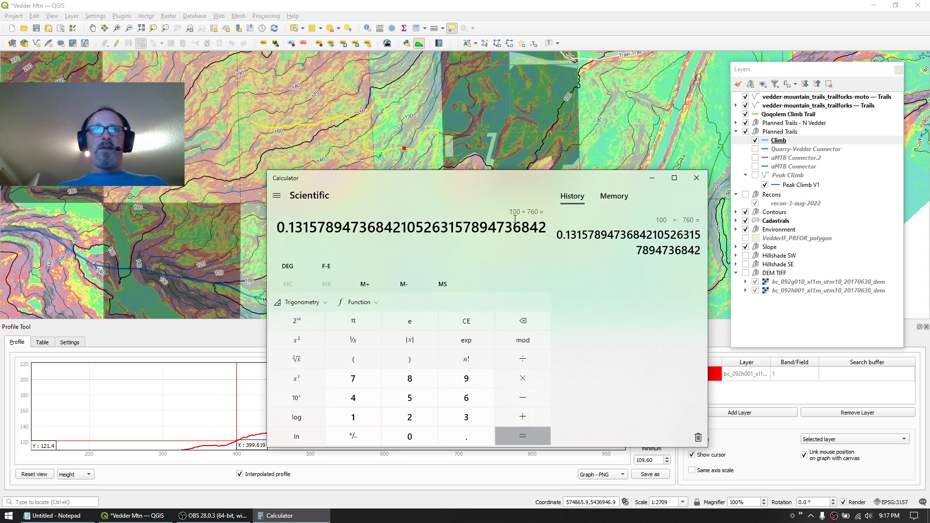
click(696, 178)
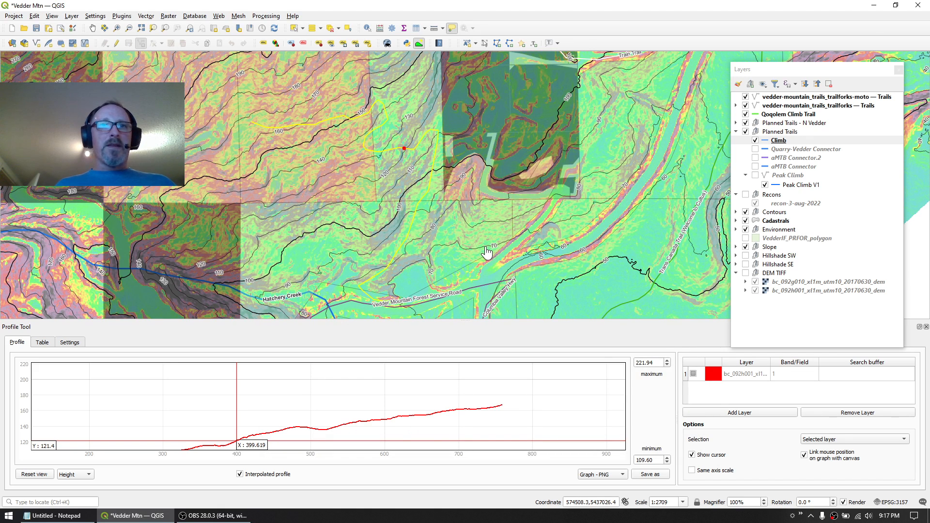
Step: Smooth the Climb trail where its profile dips, moving four vertices between the 130 contour switchback and the 140 contour with the Vertex Tool
drag(351, 409, 433, 361)
drag(293, 410, 293, 418)
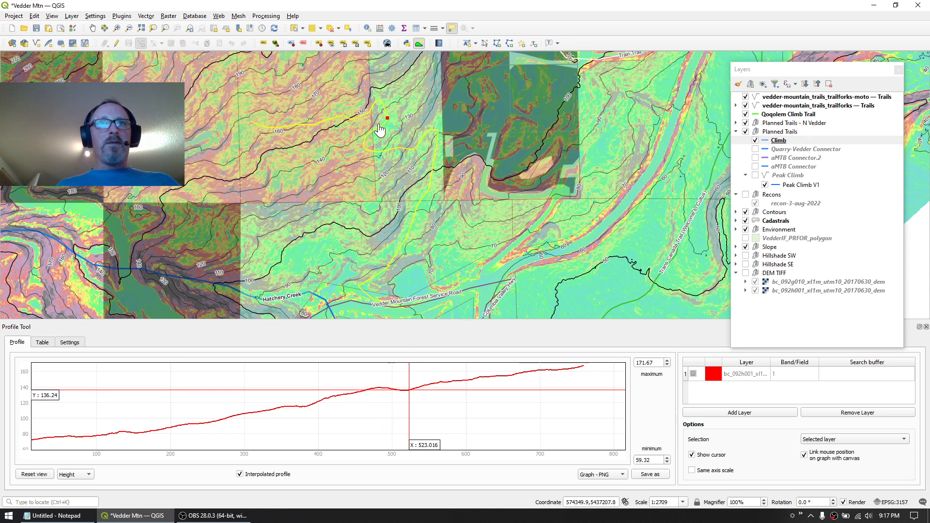
drag(380, 133, 376, 219)
scroll(377, 217, up, 2)
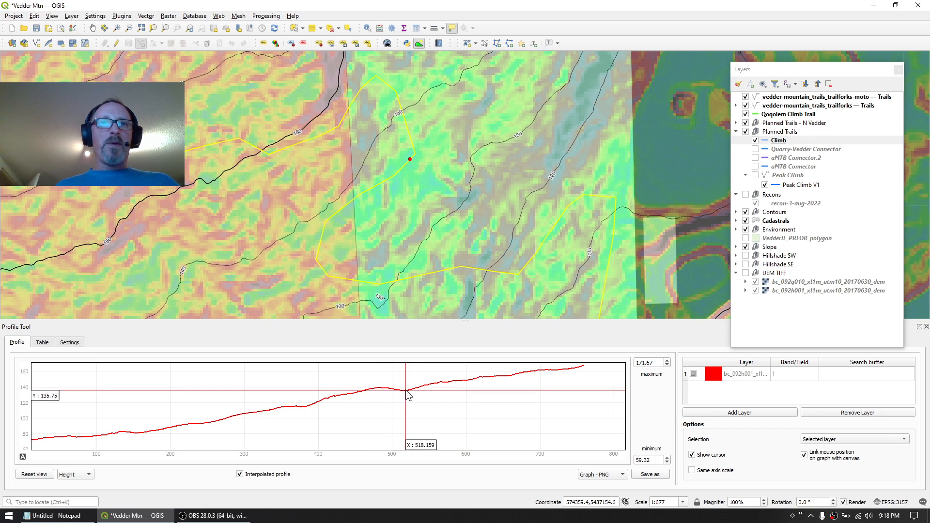
right_click(777, 140)
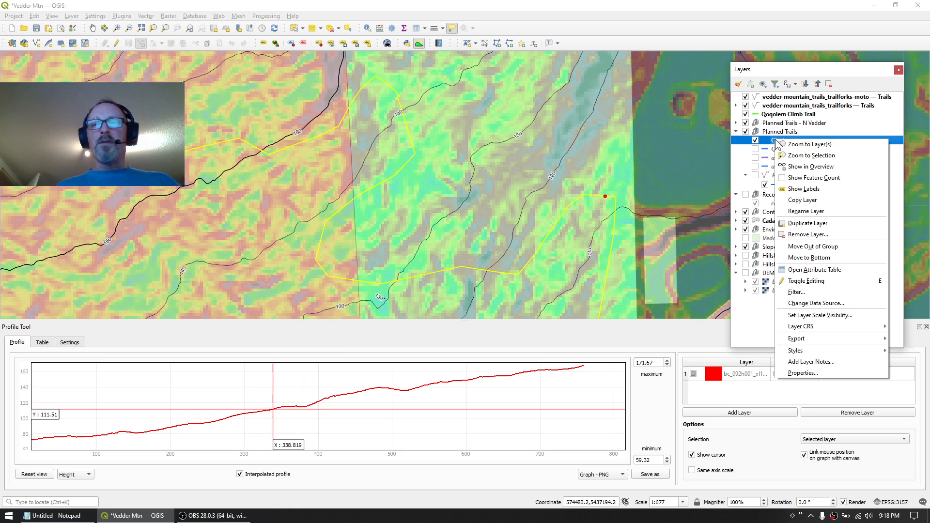
click(807, 281)
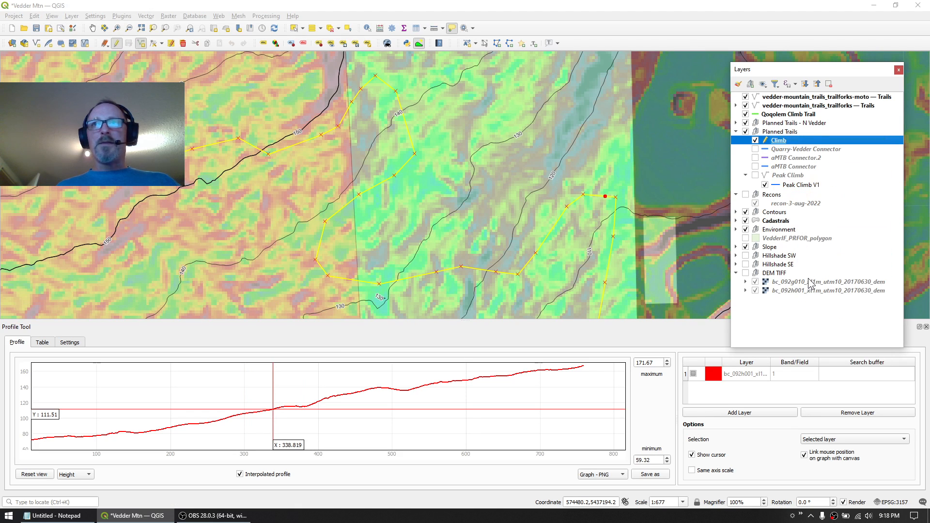
click(162, 43)
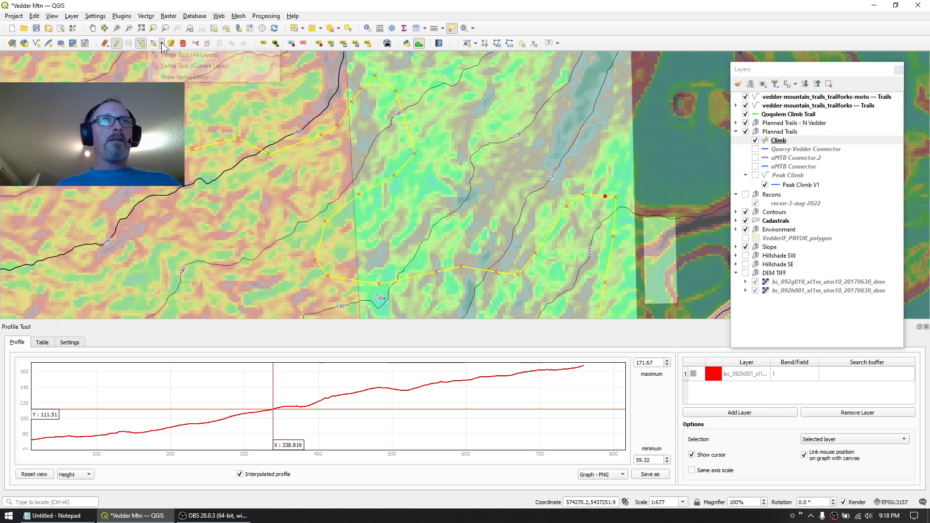
click(173, 66)
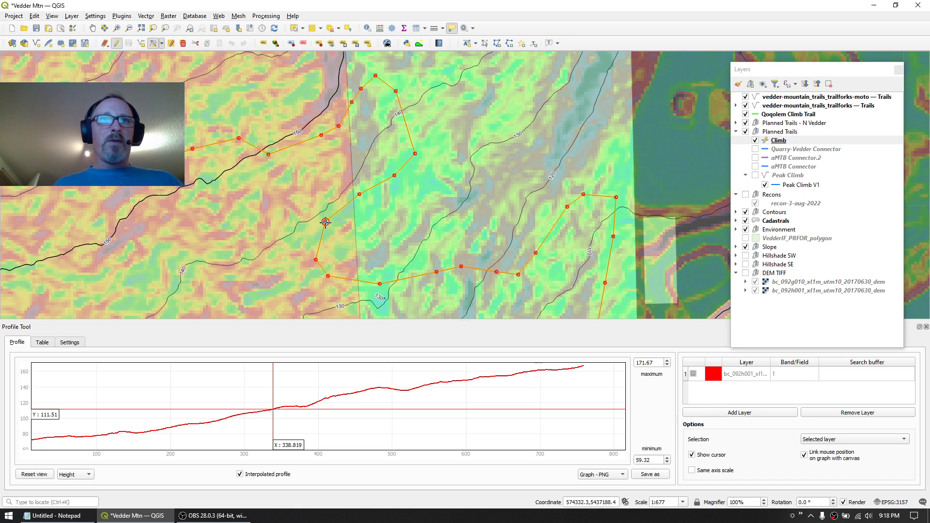
click(342, 239)
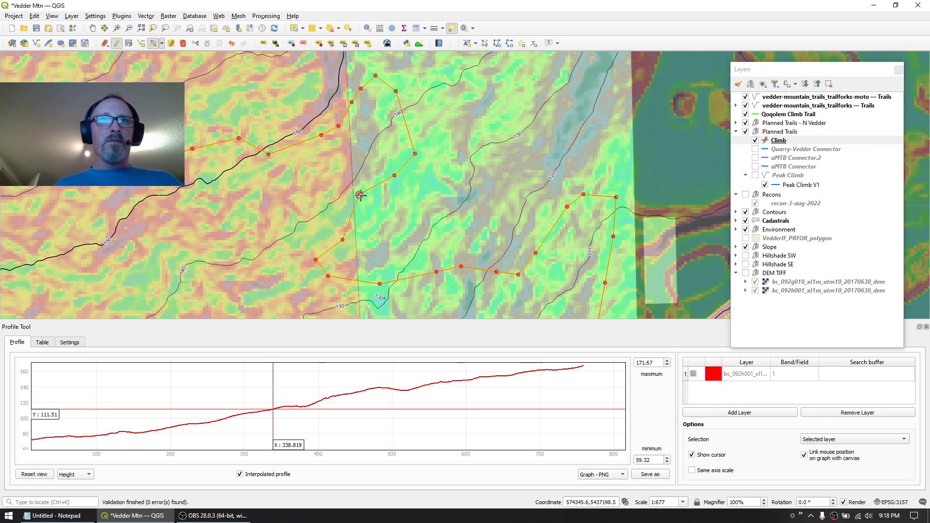
click(371, 206)
click(394, 174)
click(382, 179)
click(414, 154)
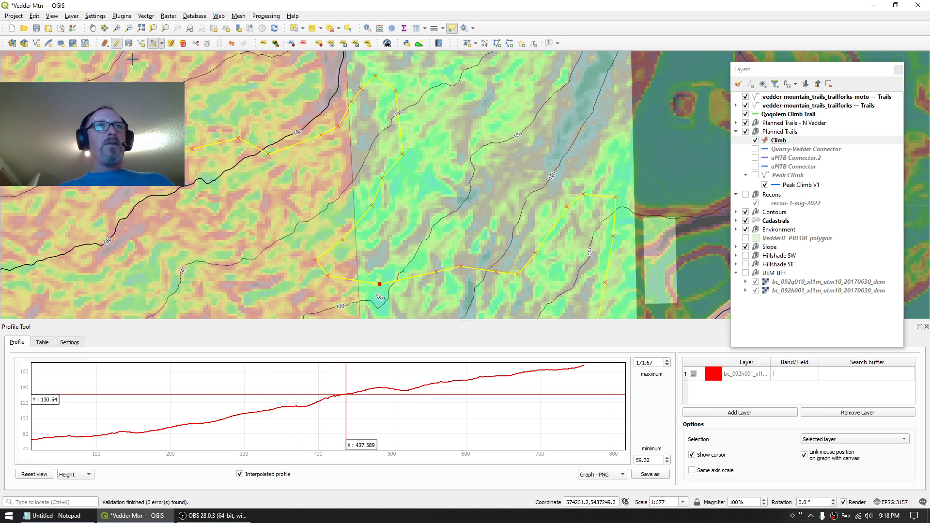
Step: Save the Climb layer's edits, end editing, and replot its terrain profile from the selected layer
click(128, 43)
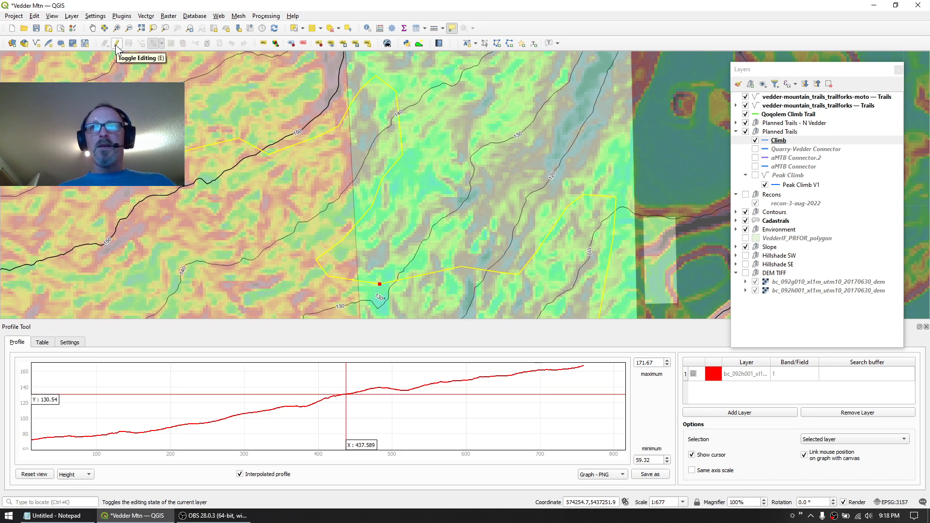
click(116, 45)
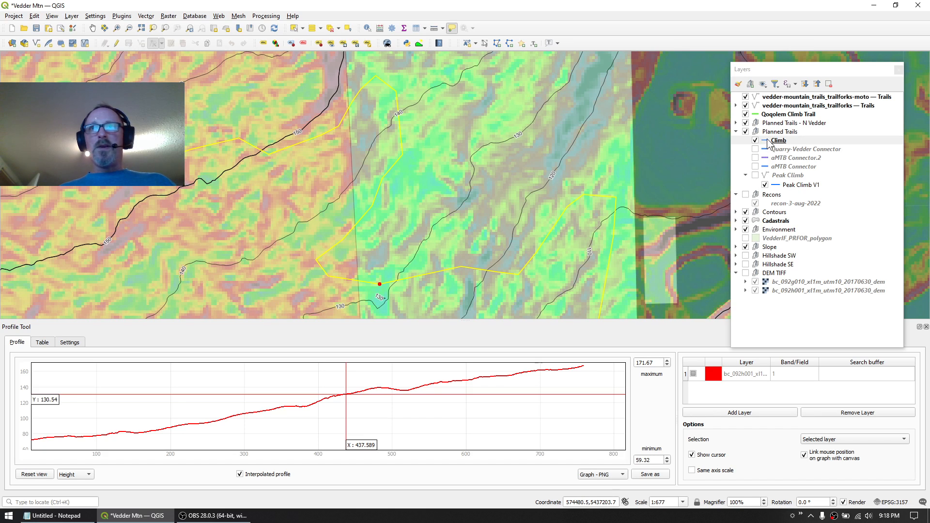
click(847, 438)
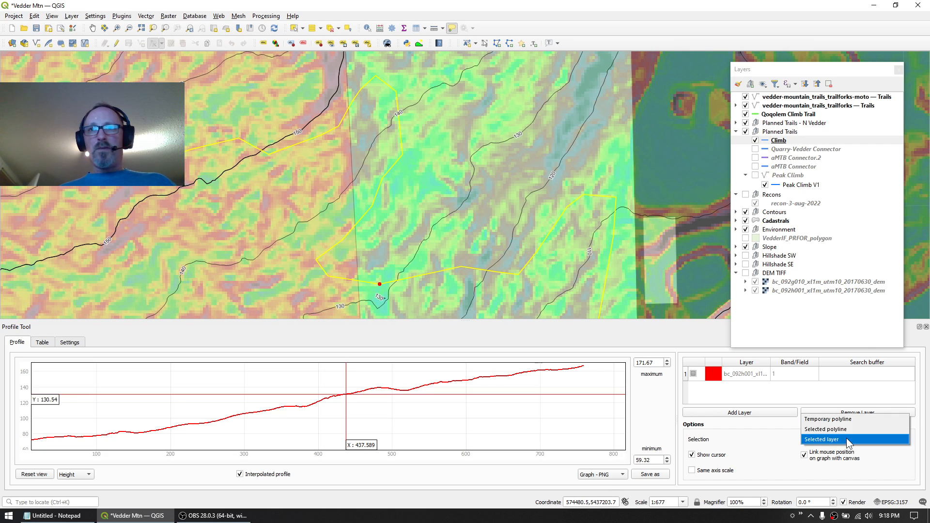
click(829, 430)
click(832, 438)
click(831, 449)
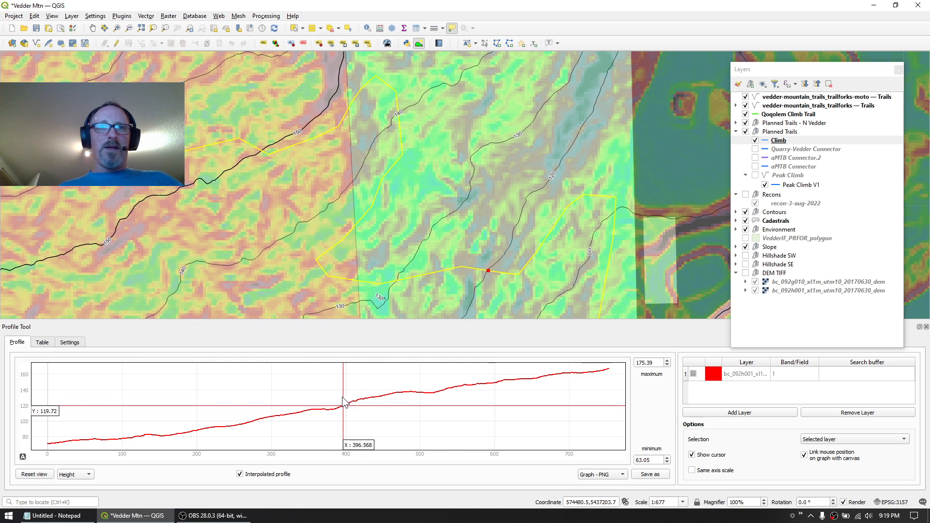
Step: Put the Climb layer into edit mode and lower the trail section just below the 130 contour toward the 120 contour, using Vertex Tool (Current Layer)
drag(483, 283, 468, 197)
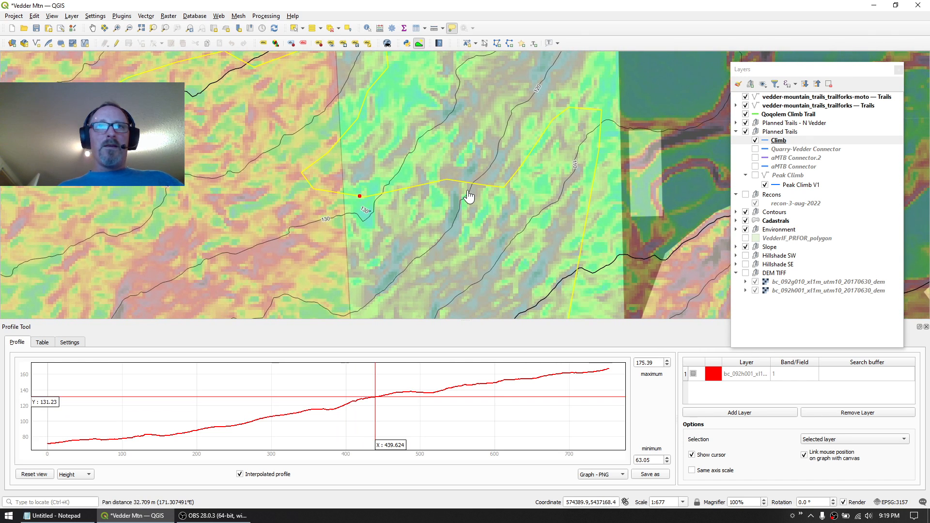
drag(428, 232, 417, 198)
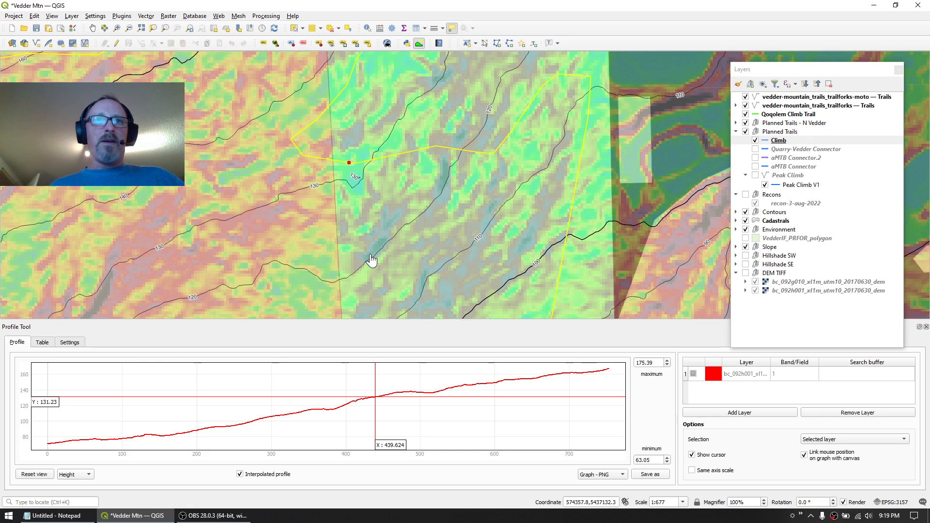
right_click(778, 140)
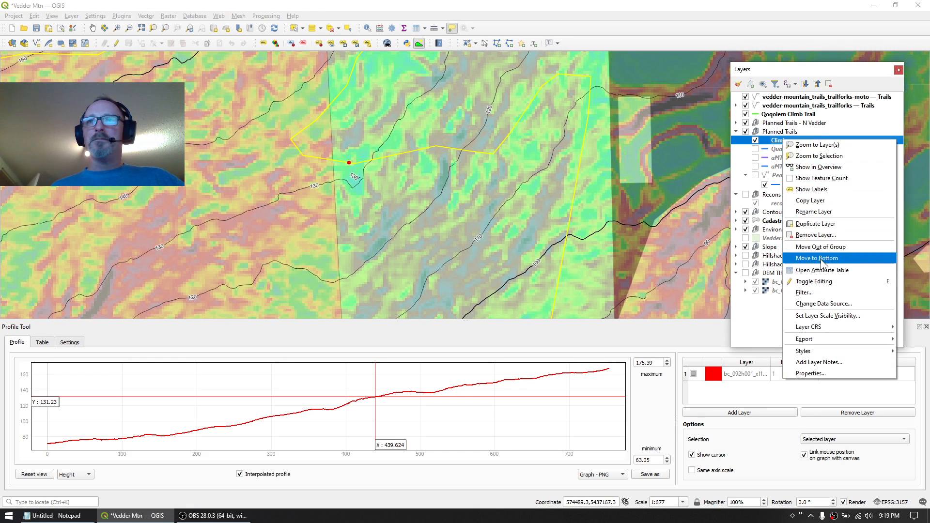
click(824, 281)
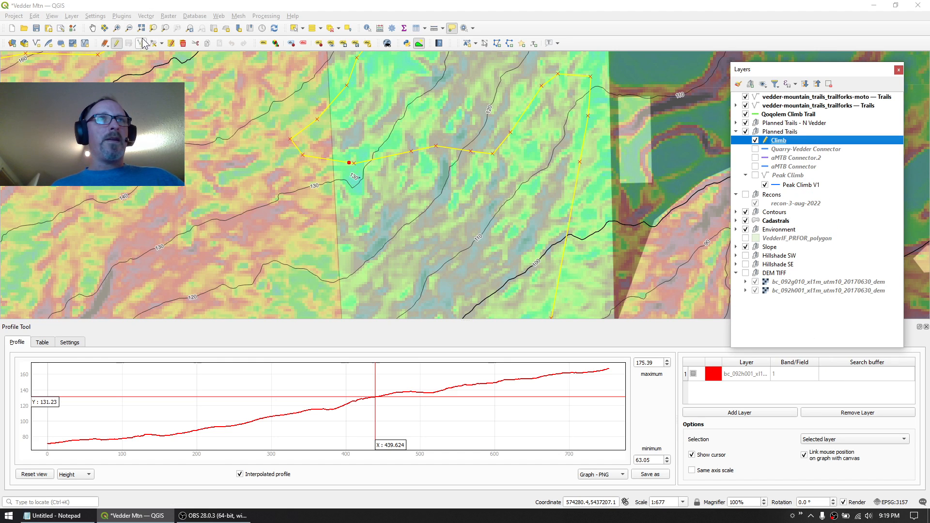
click(161, 44)
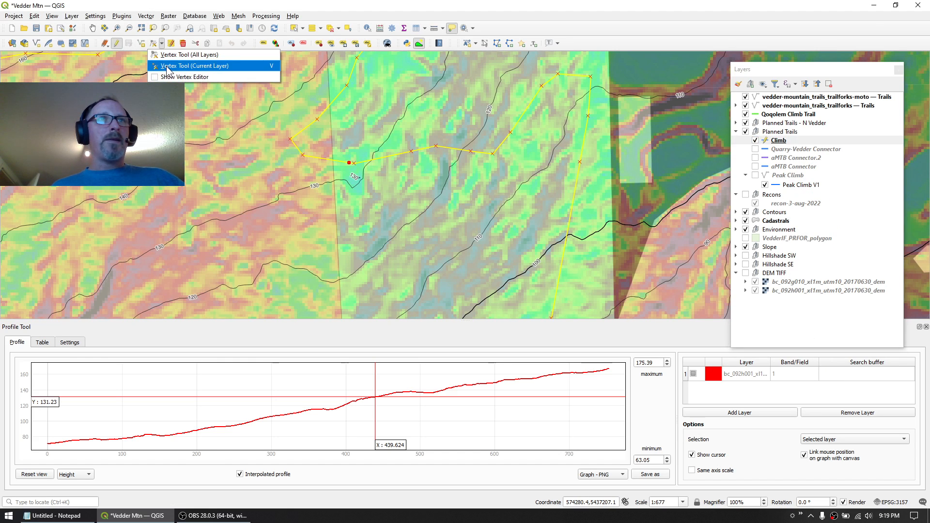
click(189, 66)
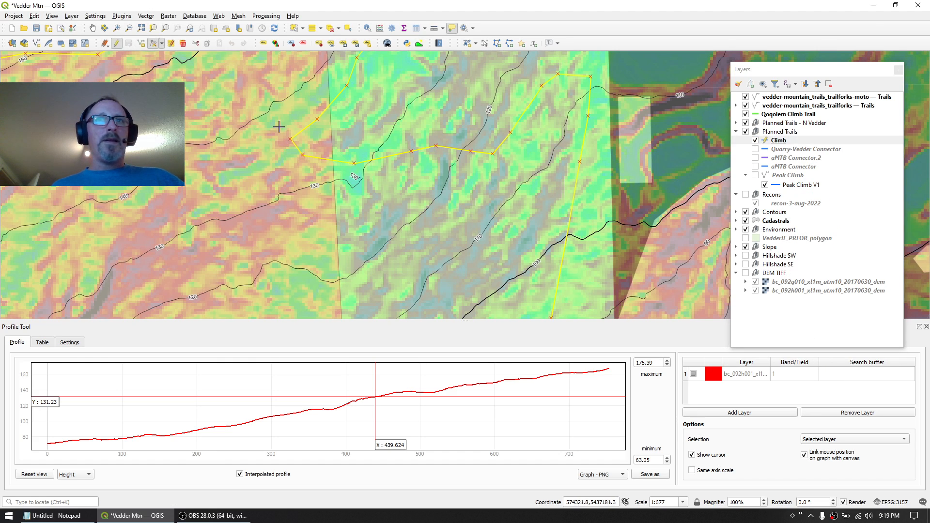
click(436, 145)
click(467, 192)
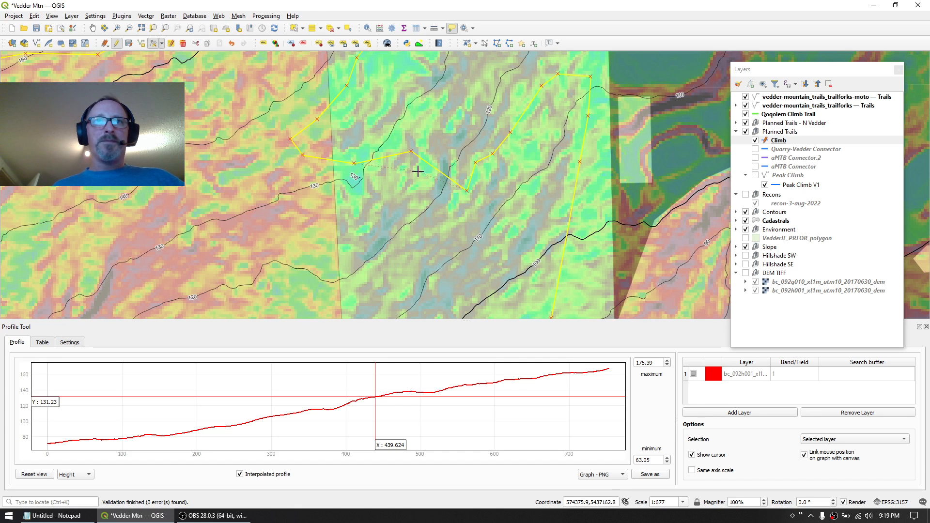
click(447, 225)
click(354, 163)
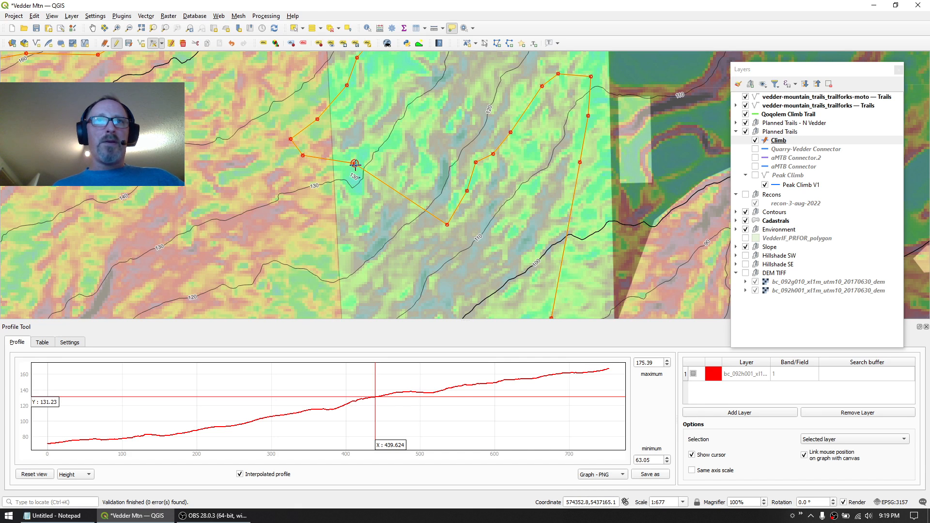
click(403, 244)
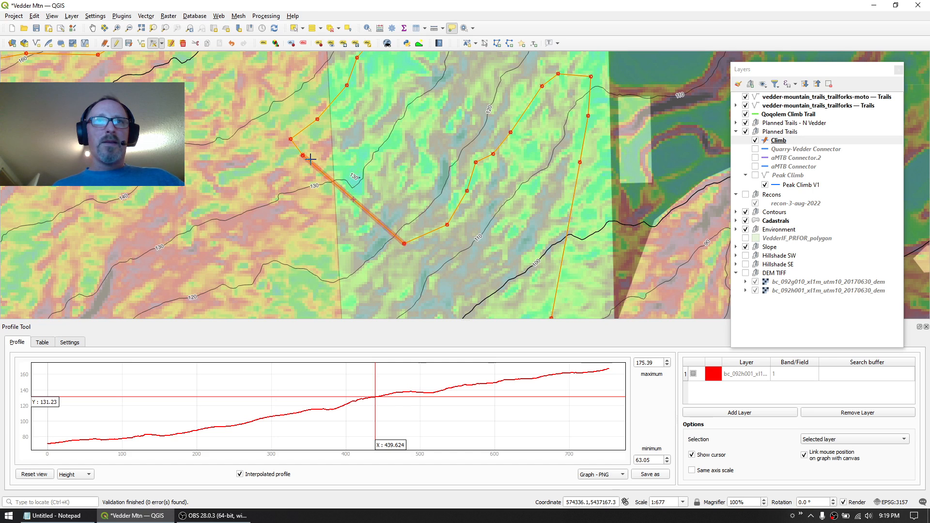
Step: Carry the lowered section on along the 120 contour, placing three more vertices to form a switchback just west of the cadastral line
click(354, 200)
click(355, 275)
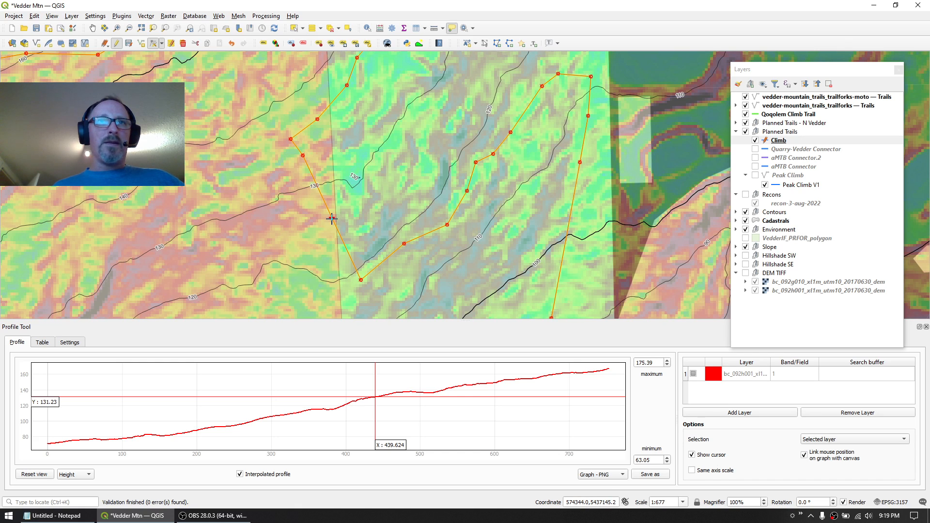
click(332, 218)
click(320, 264)
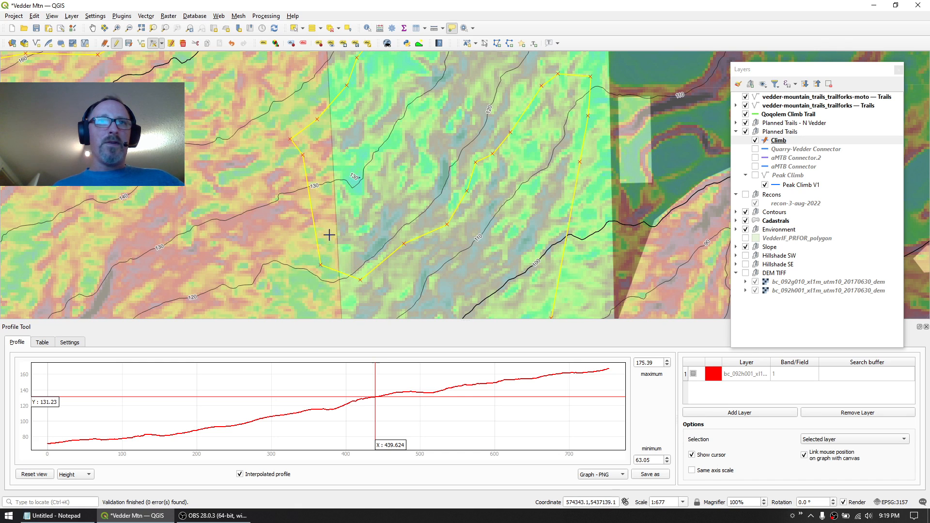
click(309, 186)
click(295, 247)
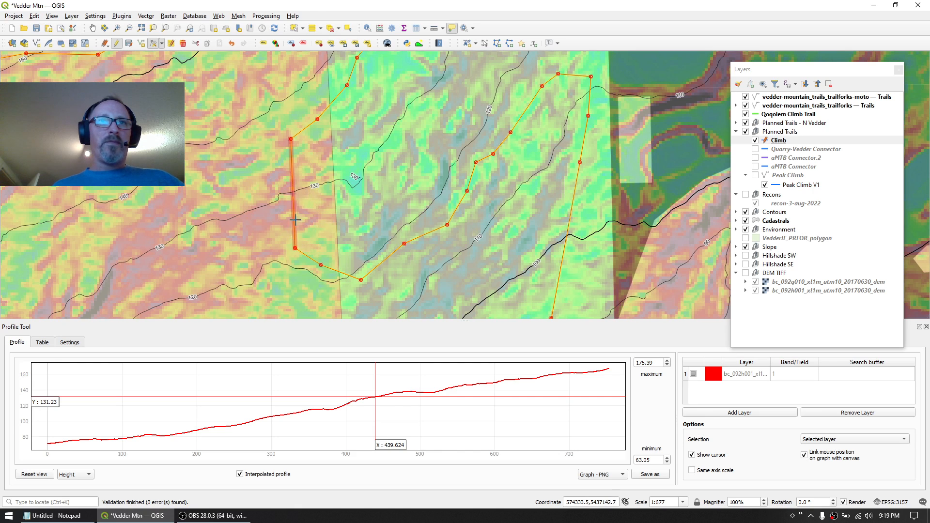
Step: Shape the climb from the new switchback northeast across the 130 contour, then bend it back to rejoin the upper trail
click(322, 224)
click(306, 179)
click(338, 202)
click(313, 170)
click(358, 185)
click(324, 173)
click(359, 185)
click(357, 170)
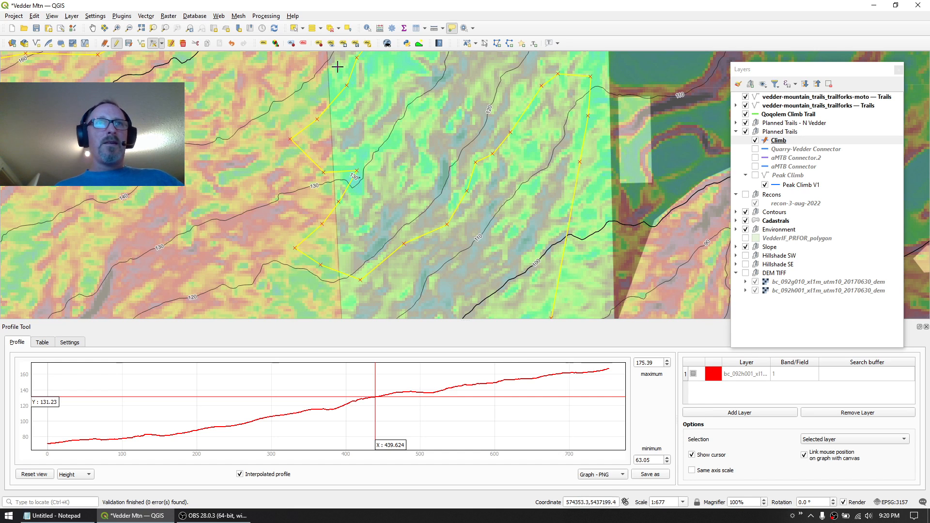
Step: Save the rerouted Climb trail, end its editing, and plot the profile again from the selected layer
click(128, 43)
click(116, 43)
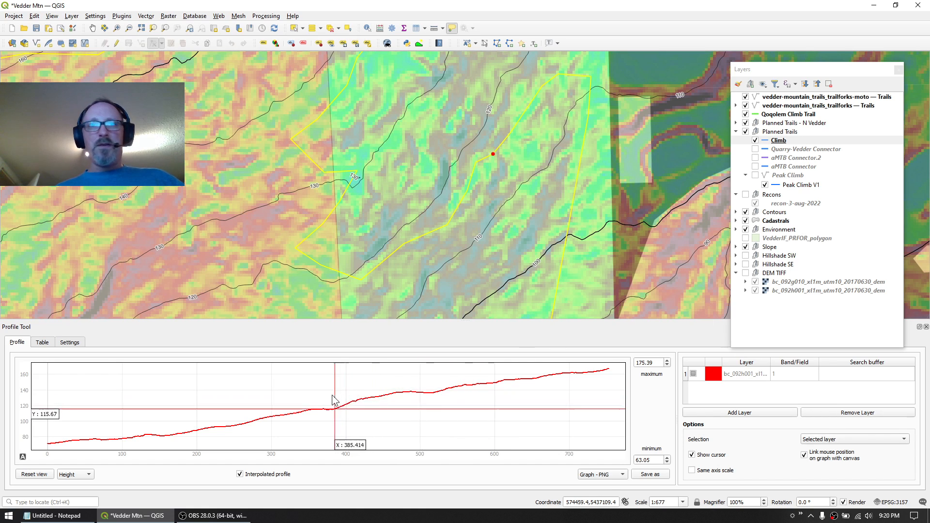
click(772, 140)
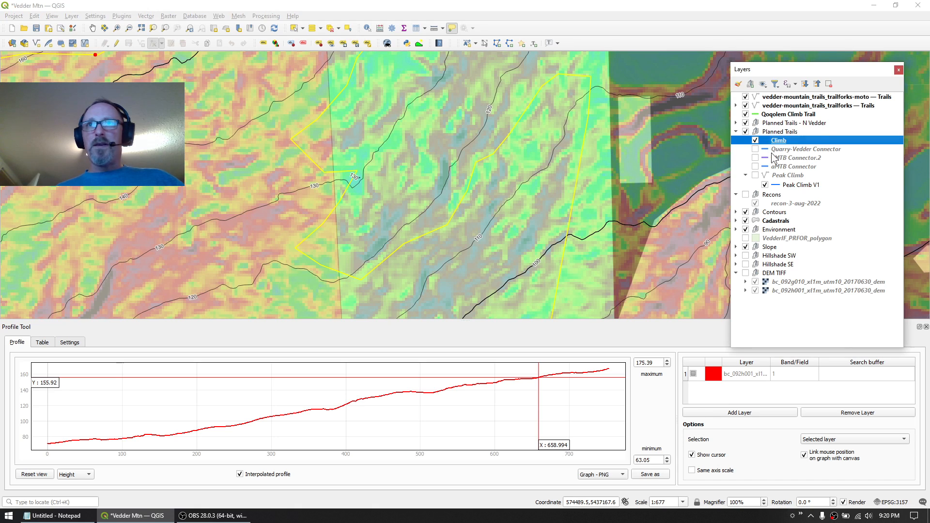
click(836, 438)
click(826, 430)
click(830, 440)
click(830, 449)
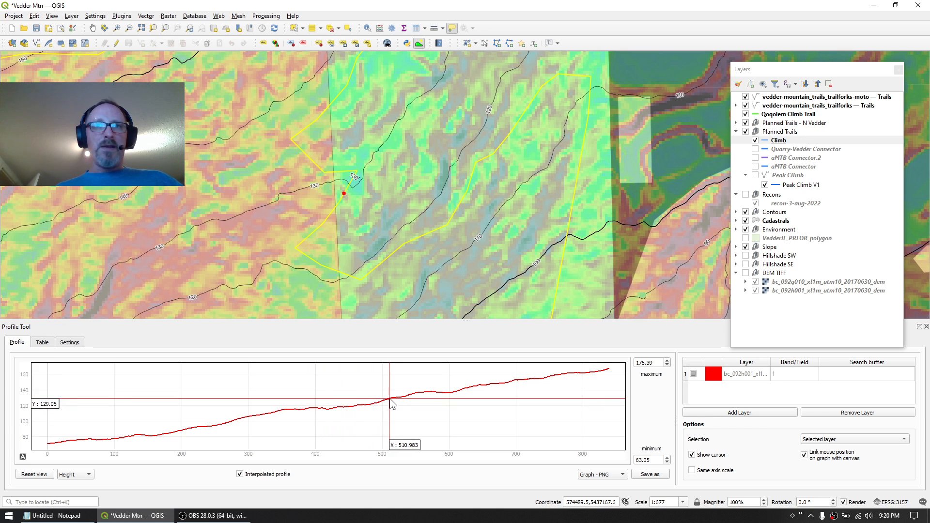
Step: Reopen the Climb layer for editing and extend the trail's upper west end with five vertices, turning north across the 170 contour
scroll(406, 208, down, 2)
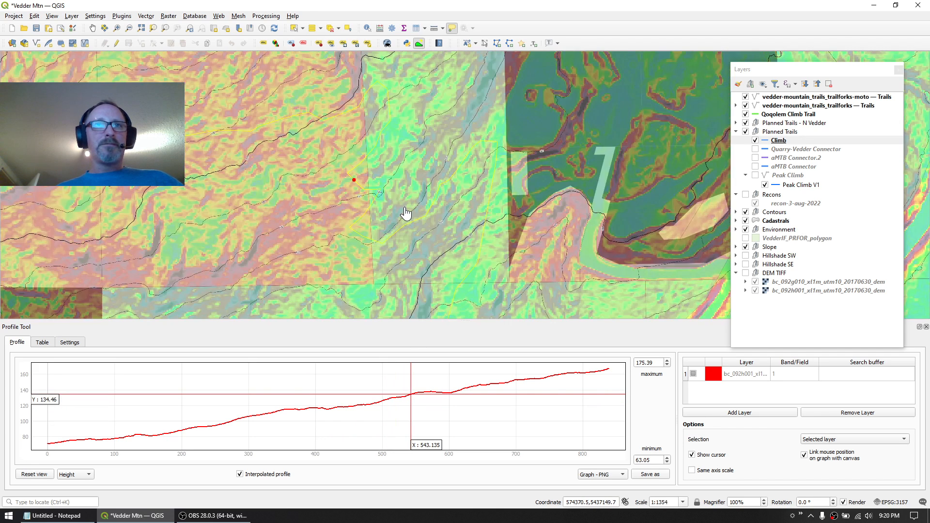
drag(396, 162, 389, 218)
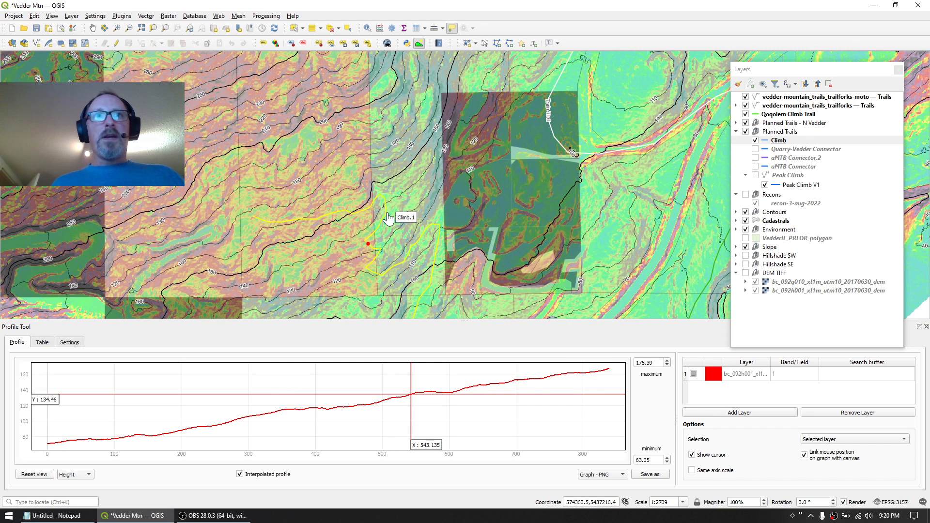
click(116, 44)
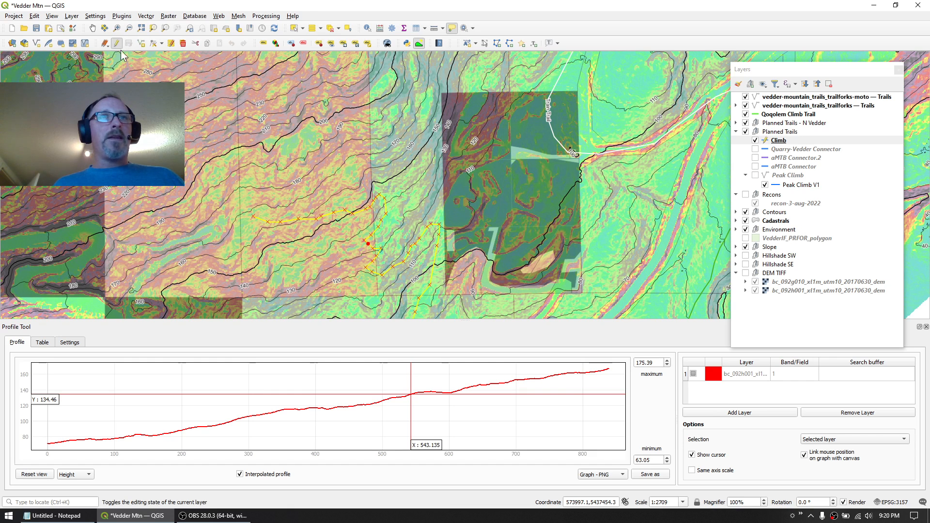
scroll(234, 213, up, 3)
drag(350, 262, 290, 186)
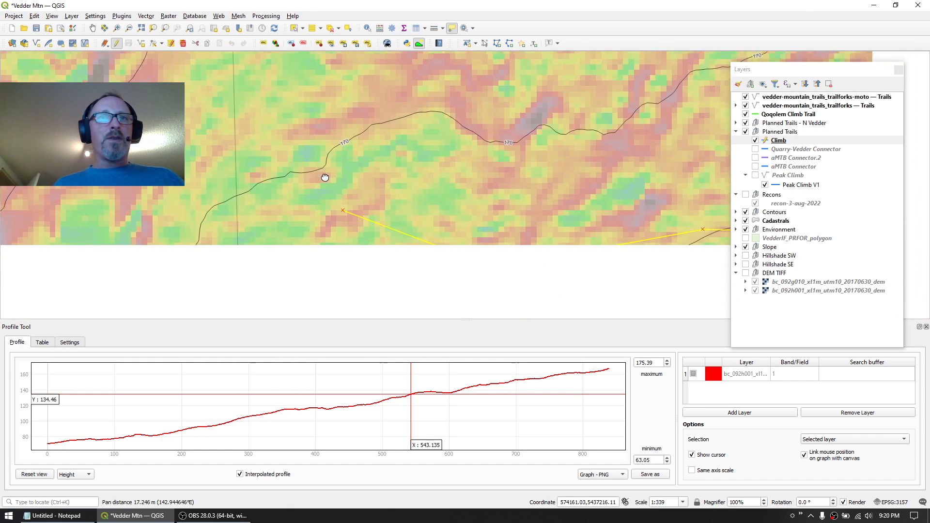
click(161, 43)
click(194, 65)
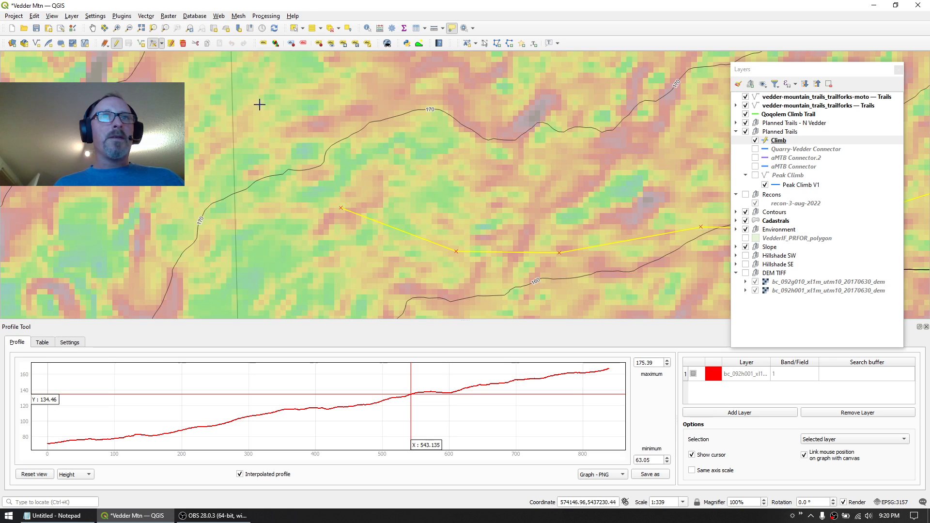
click(334, 207)
click(305, 199)
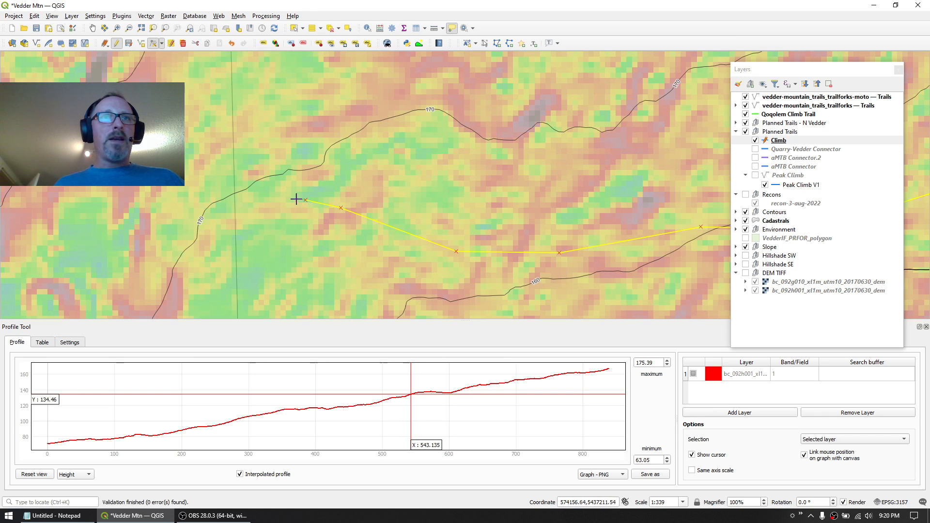
click(260, 192)
click(228, 173)
click(252, 138)
click(285, 108)
Step: Extend the trail uphill along the cadastral line, turn it back eastward, and add vertices up to the 190 contour
drag(288, 97, 288, 213)
scroll(291, 244, down, 2)
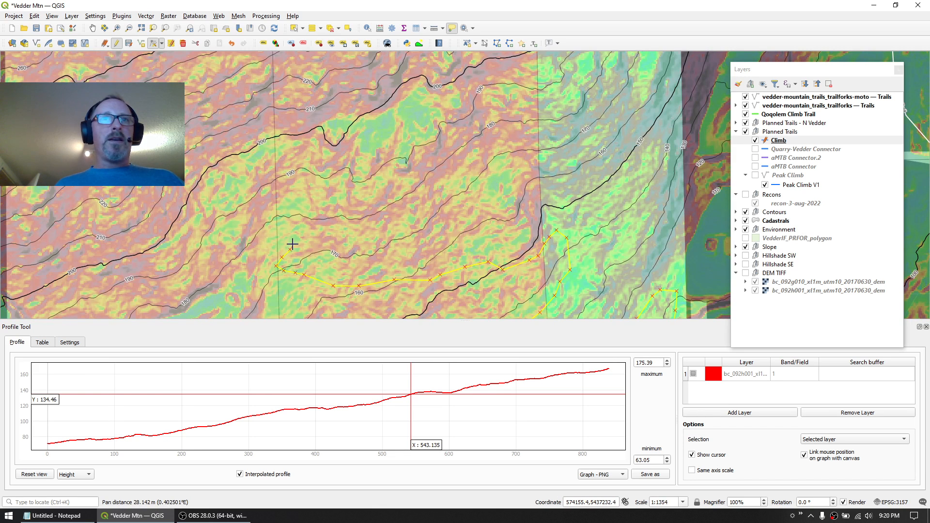
click(284, 224)
click(275, 216)
click(279, 204)
click(288, 202)
click(310, 208)
click(328, 202)
click(338, 196)
click(345, 179)
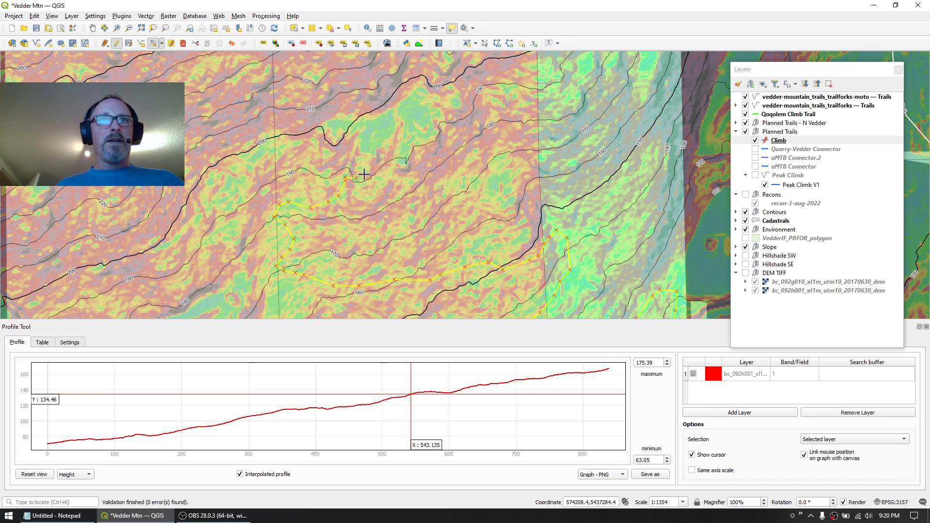
Step: Continue the trail northeast from the 190 contour across the green low-slope bench, ending just below the 200 contour
click(371, 148)
click(378, 134)
click(391, 120)
click(405, 104)
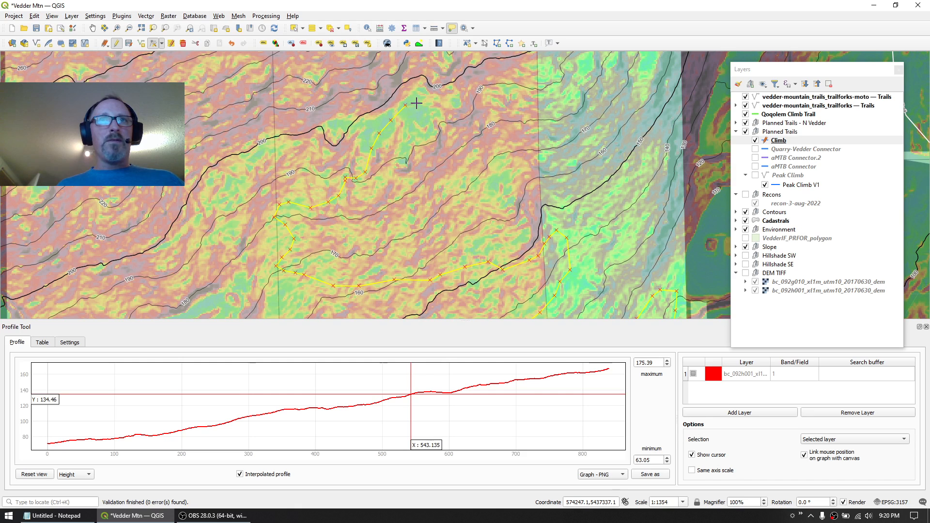
click(427, 107)
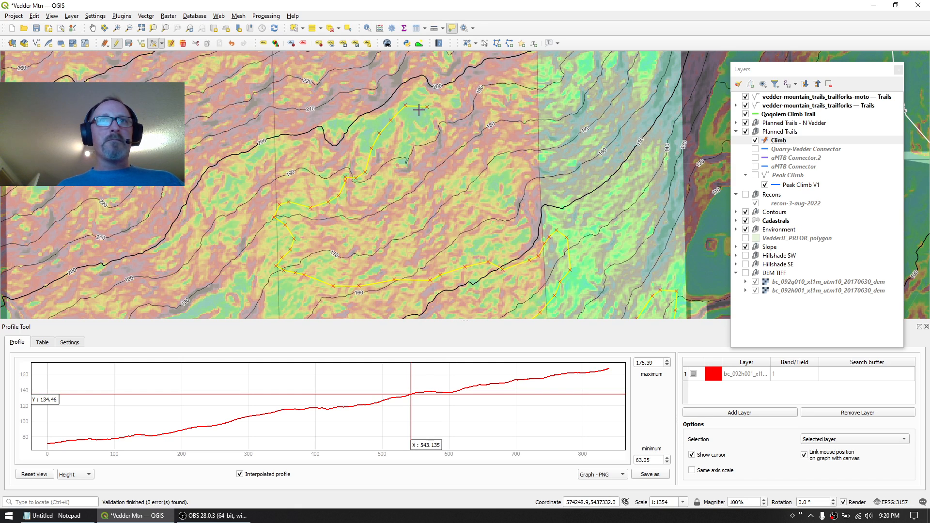
Step: Save the extended Climb trail, end its editing, and refresh the terrain profile with Selected layer as the source
click(129, 43)
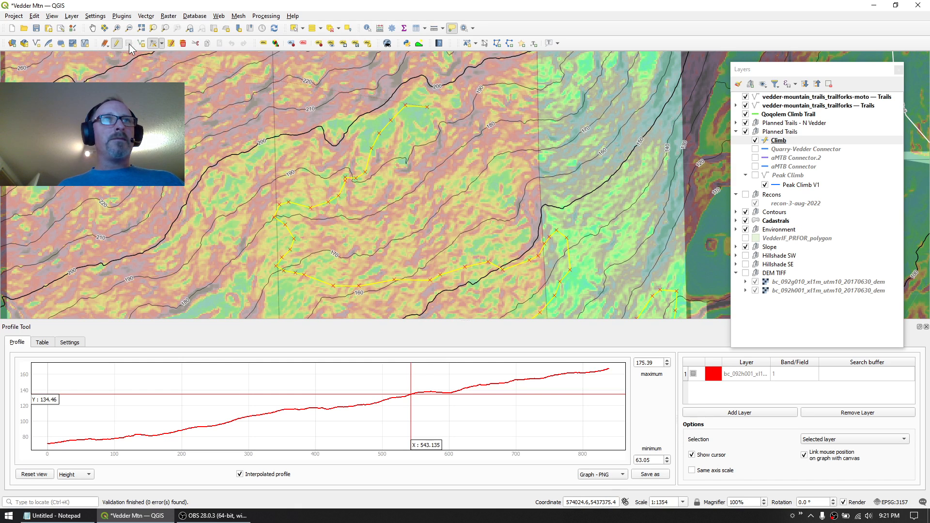
click(116, 47)
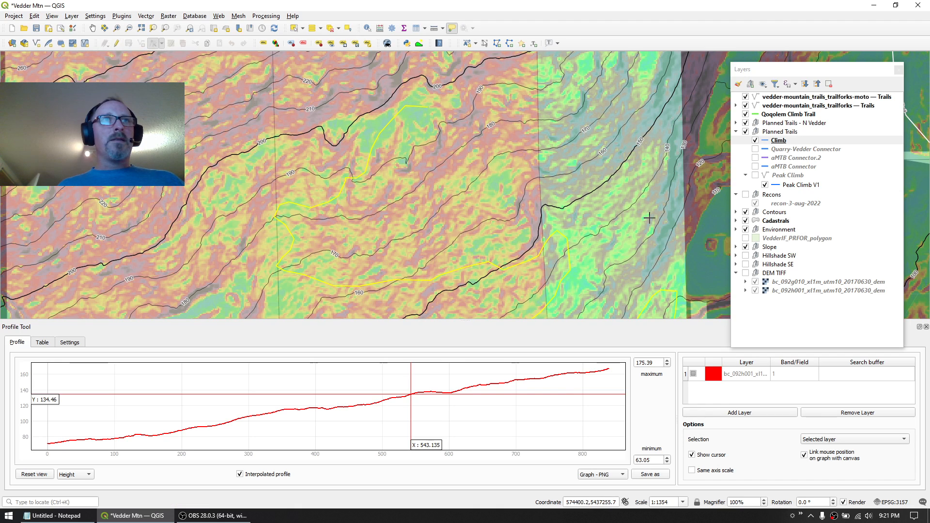
click(848, 444)
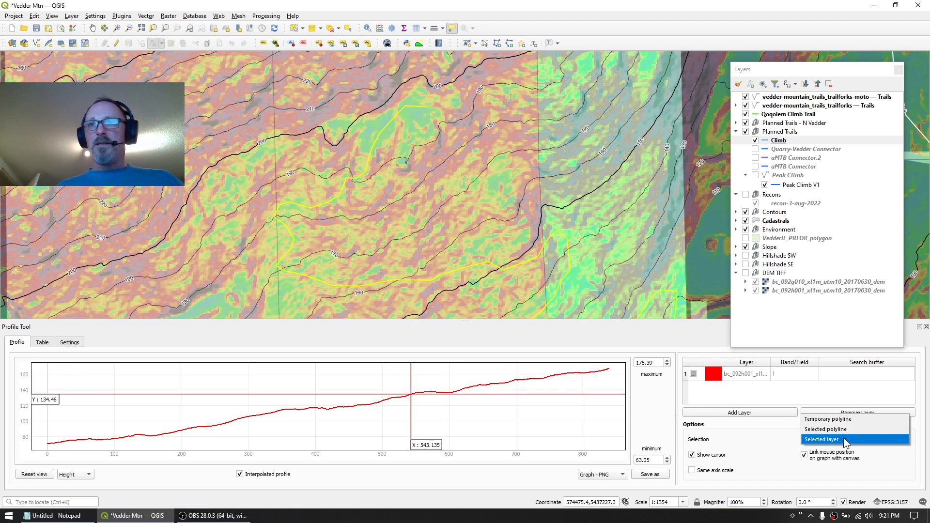
click(842, 431)
click(841, 440)
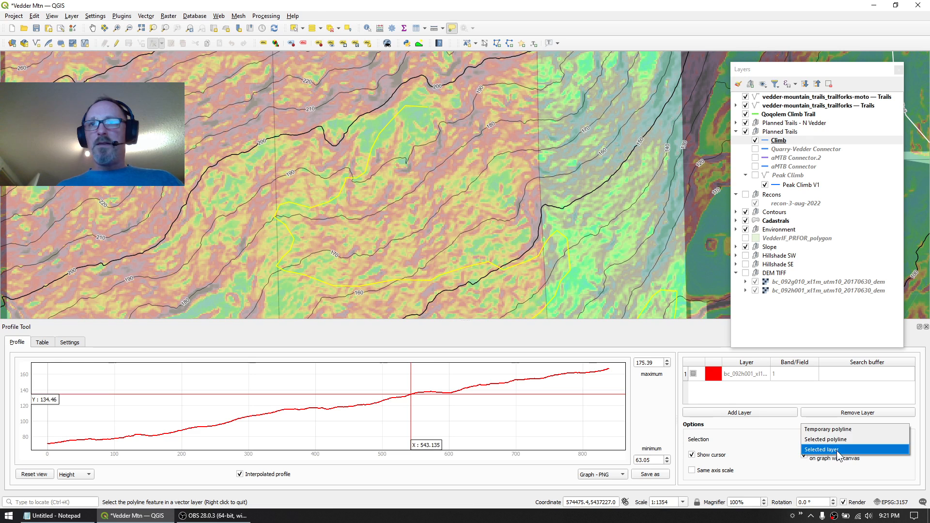
click(836, 449)
Step: Examine the extended trail's full profile and work out its average grade in Calculator as 120 ÷ 1000
mouse_move(559, 416)
mouse_down()
mouse_move(542, 432)
mouse_move(558, 399)
mouse_move(546, 409)
mouse_up()
scroll(545, 429, down, 1)
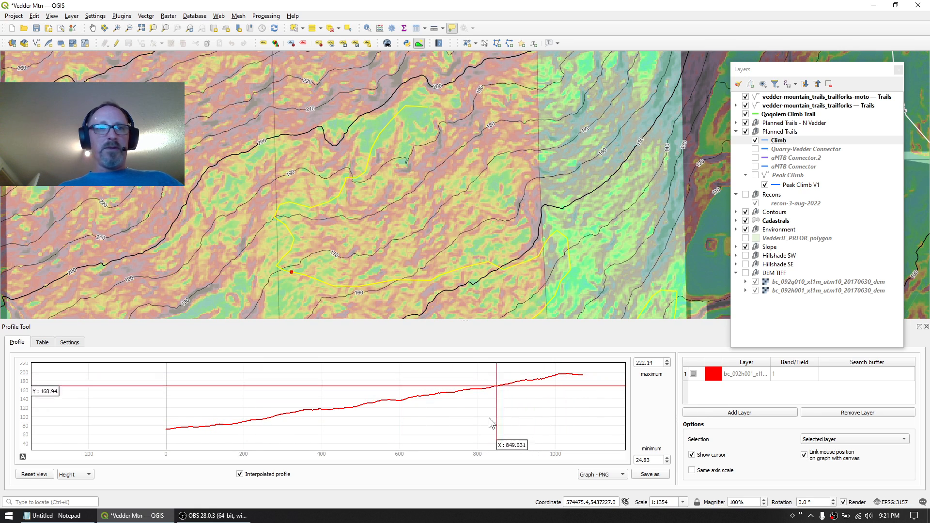
click(9, 518)
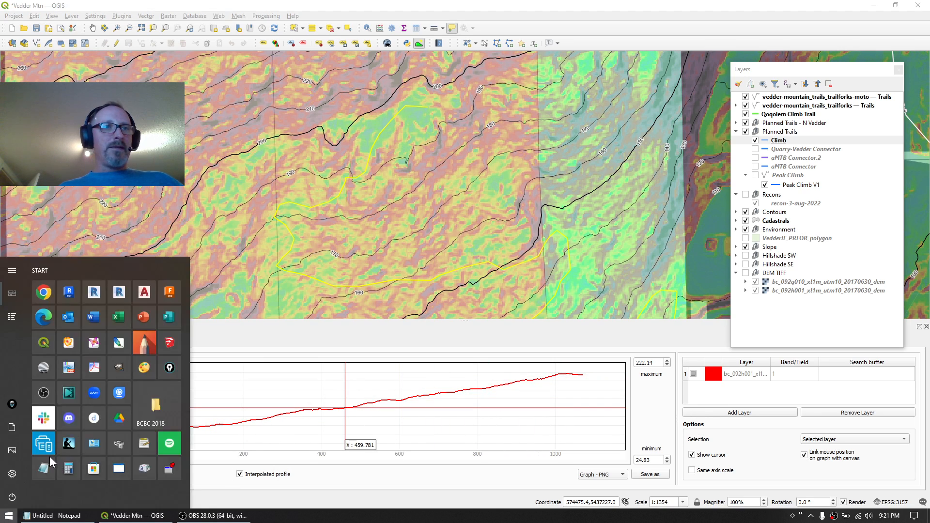
click(68, 468)
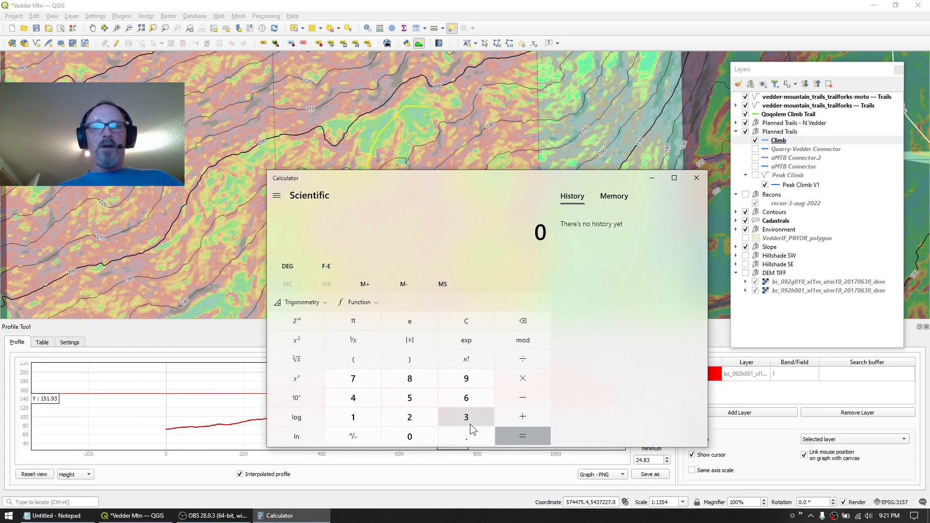
text(120)
text(/1000)
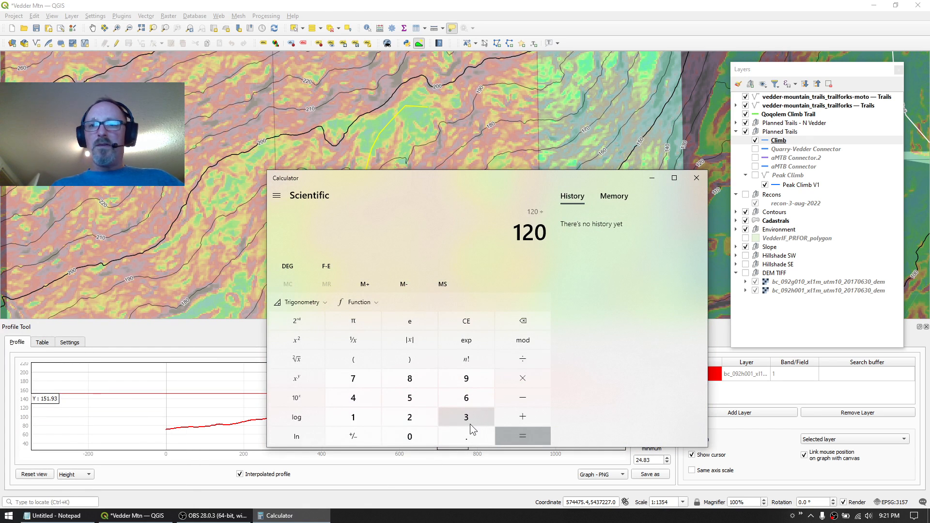
key(Return)
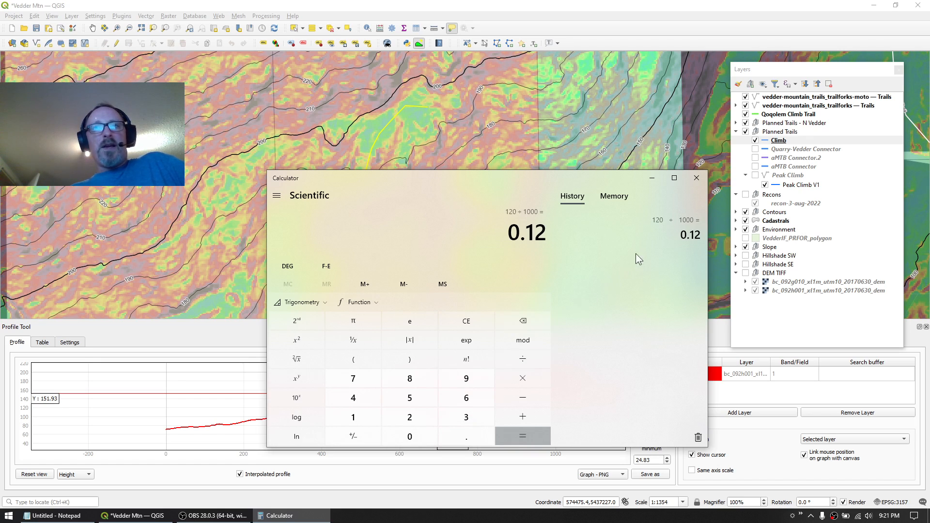
click(697, 177)
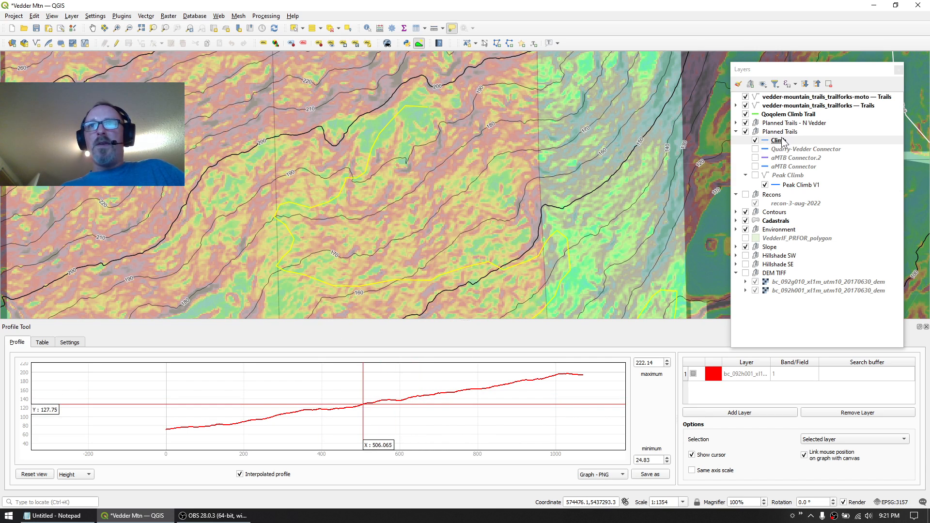
Step: Review the export options available for the Climb layer
right_click(781, 140)
mouse_move(833, 339)
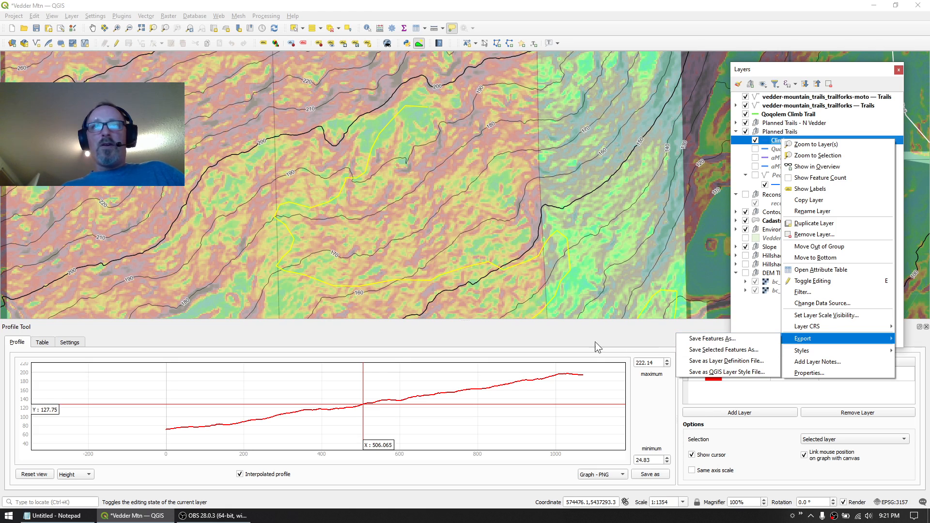
click(517, 332)
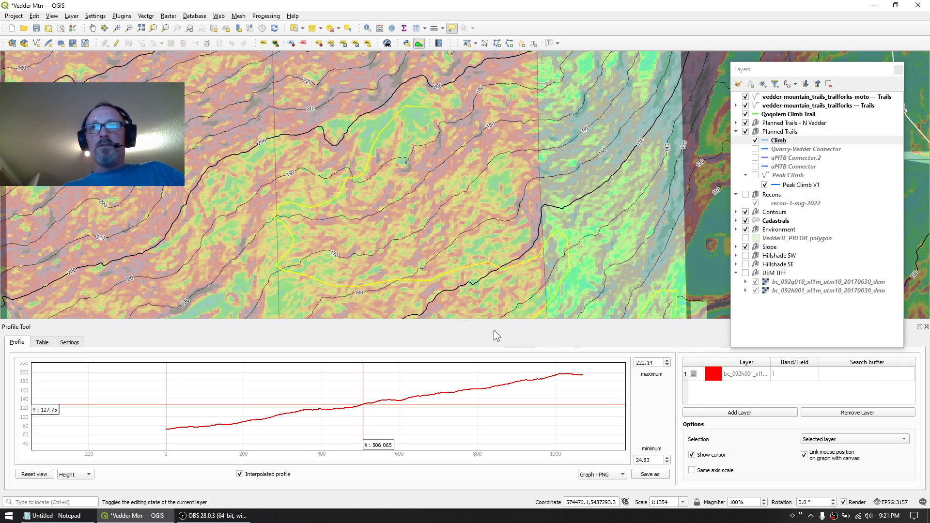